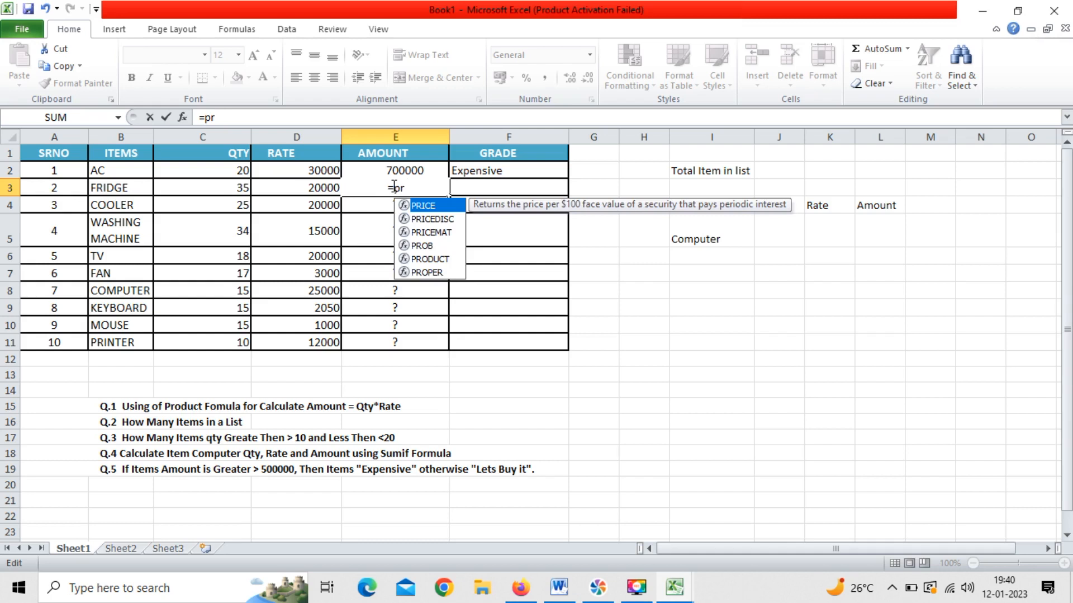
# Calculate the fridge's amount in E3 with =PRODUCT(C3*D3) and fill the formula down to E11
pyautogui.press('Tab')
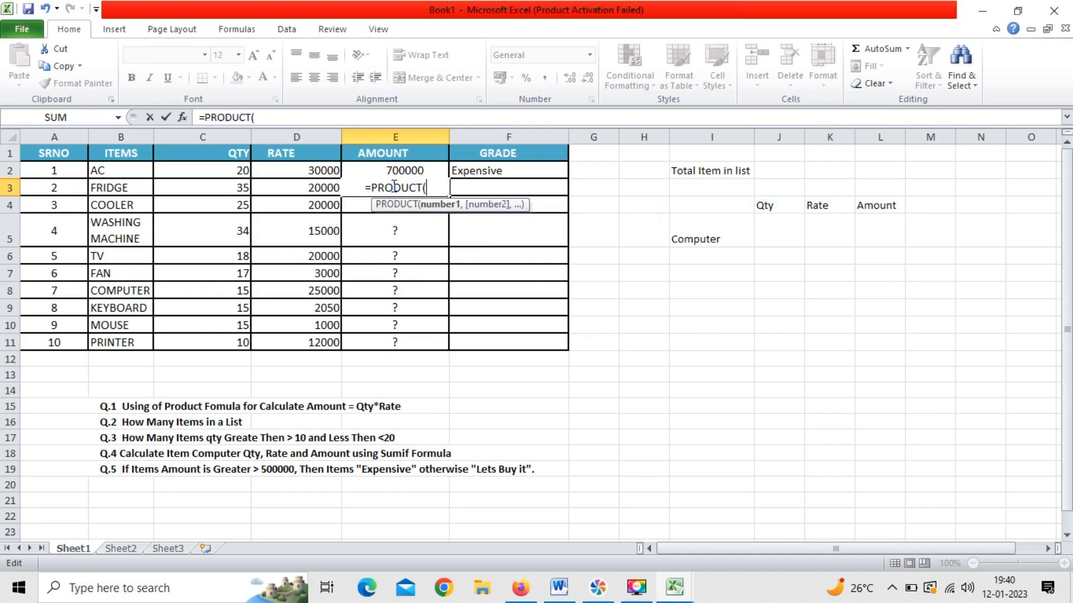
pyautogui.click(224, 186)
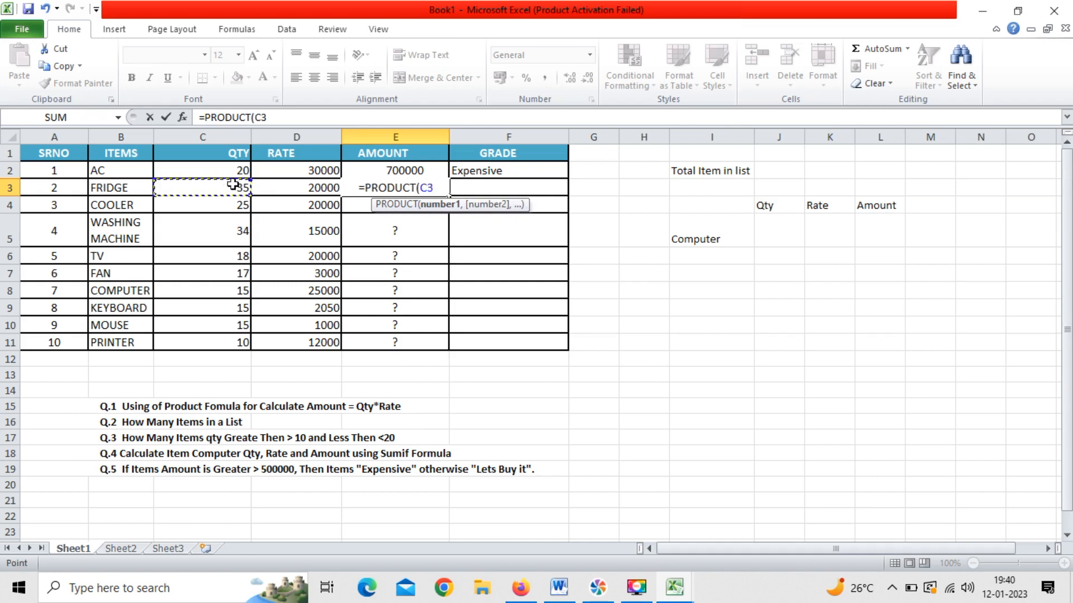
pyautogui.write('*')
pyautogui.click(289, 186)
pyautogui.write(')')
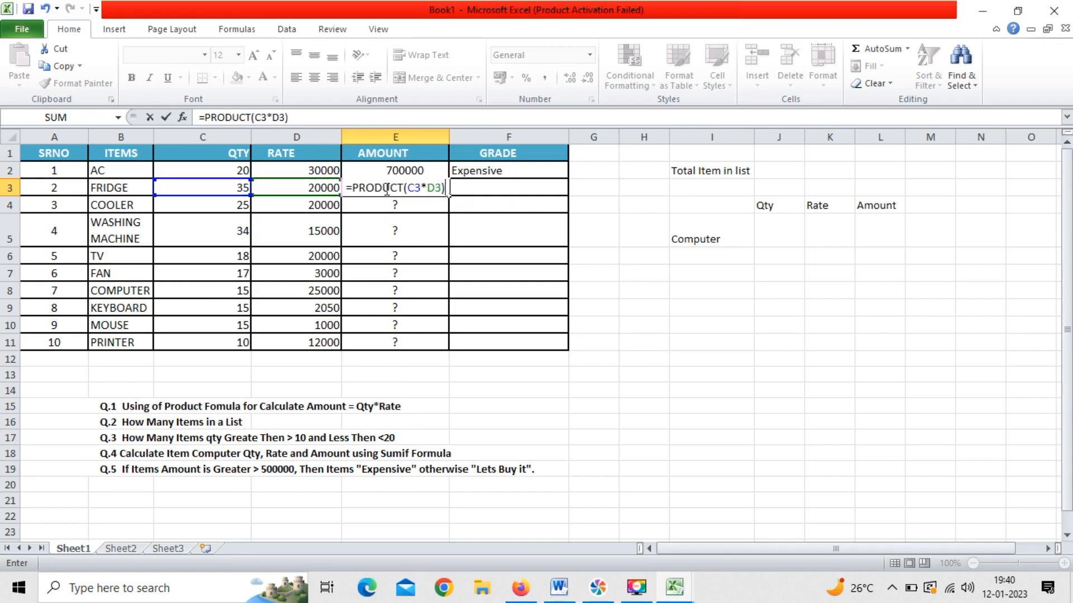
pyautogui.press('Tab')
pyautogui.click(426, 186)
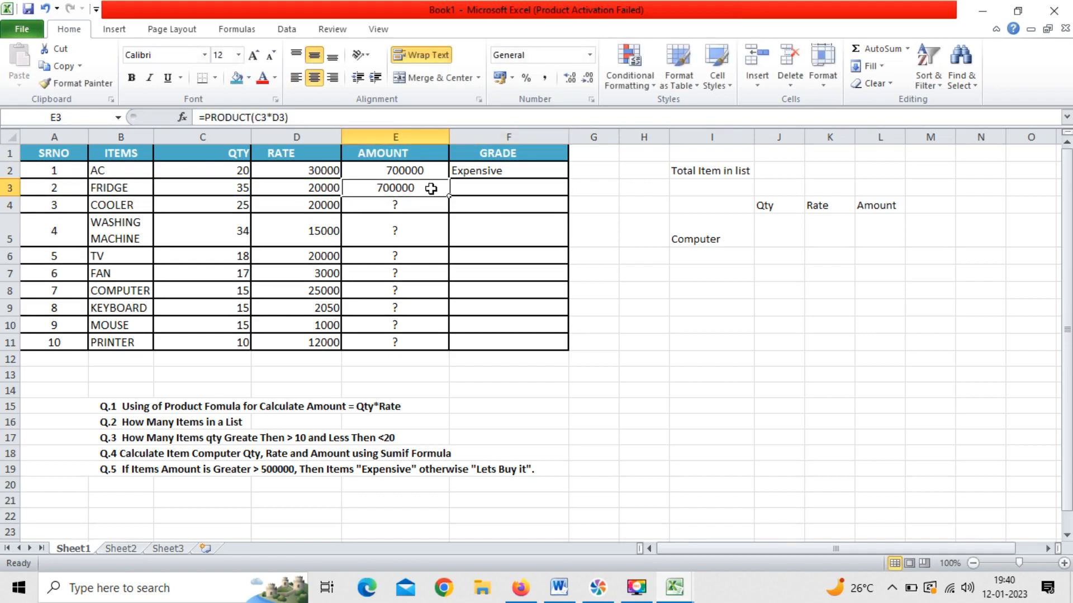
pyautogui.moveTo(449, 197); pyautogui.dragTo(444, 355)
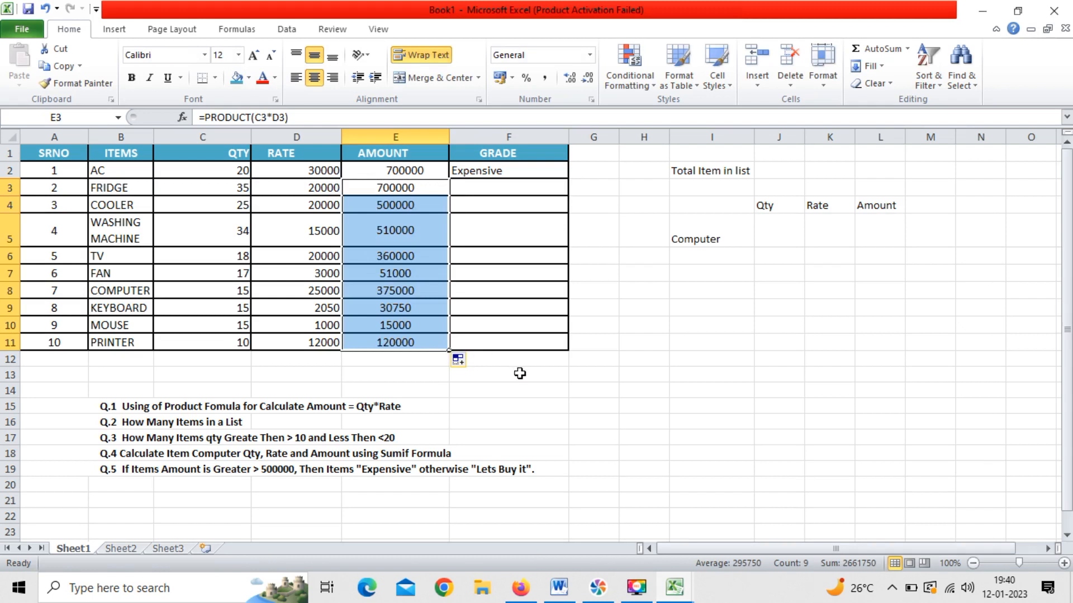
# Mark Q.1 with the text "done" in cell G15
pyautogui.click(591, 408)
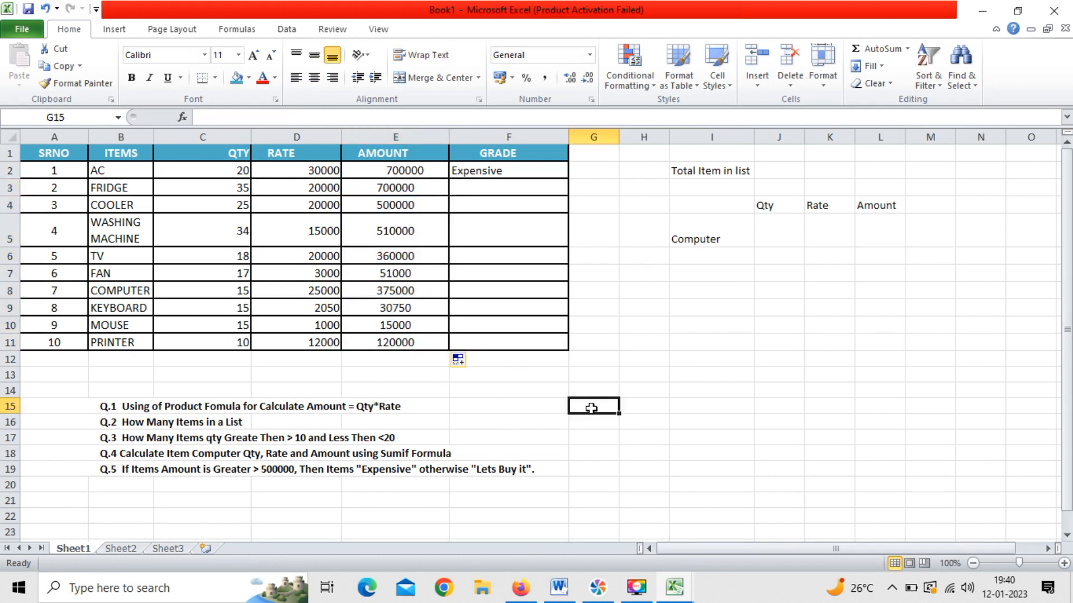
pyautogui.write('done')
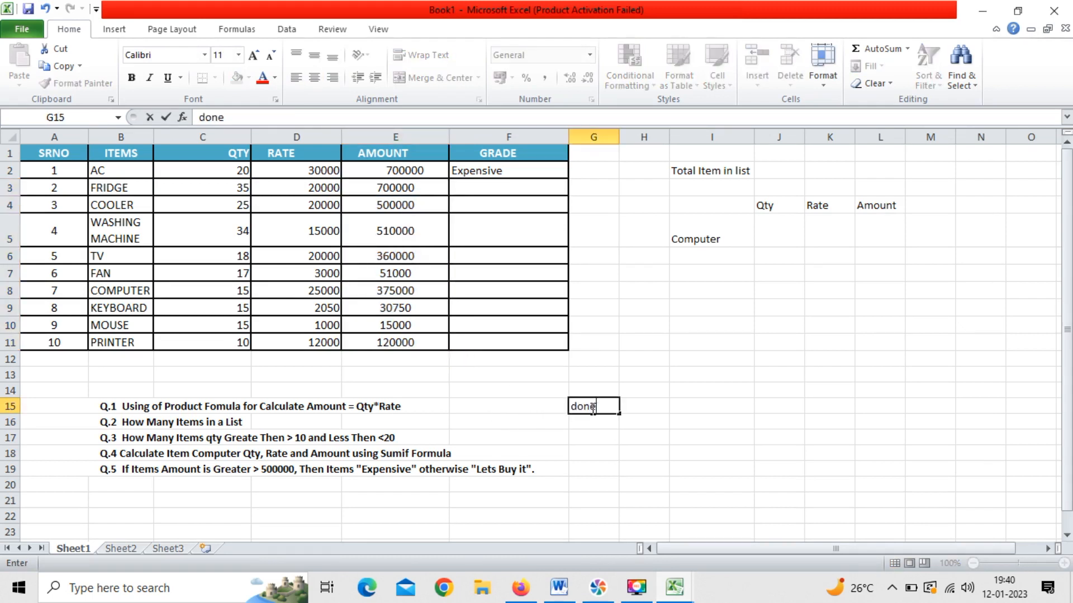
pyautogui.click(185, 435)
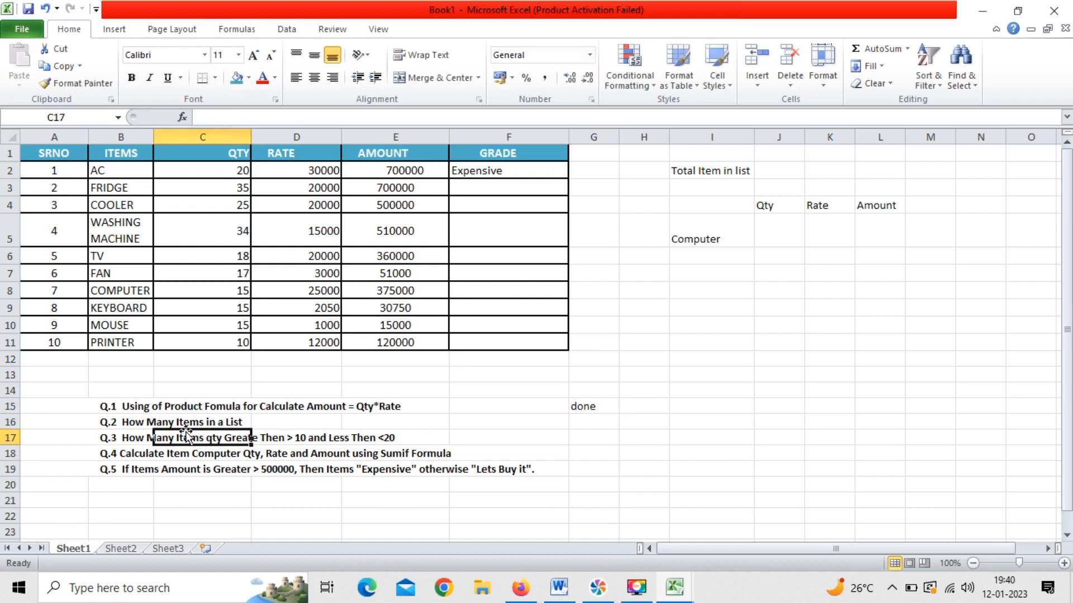
# Count the items in the list in J2 with the formula =COUNTA(A2:A11)
pyautogui.click(160, 422)
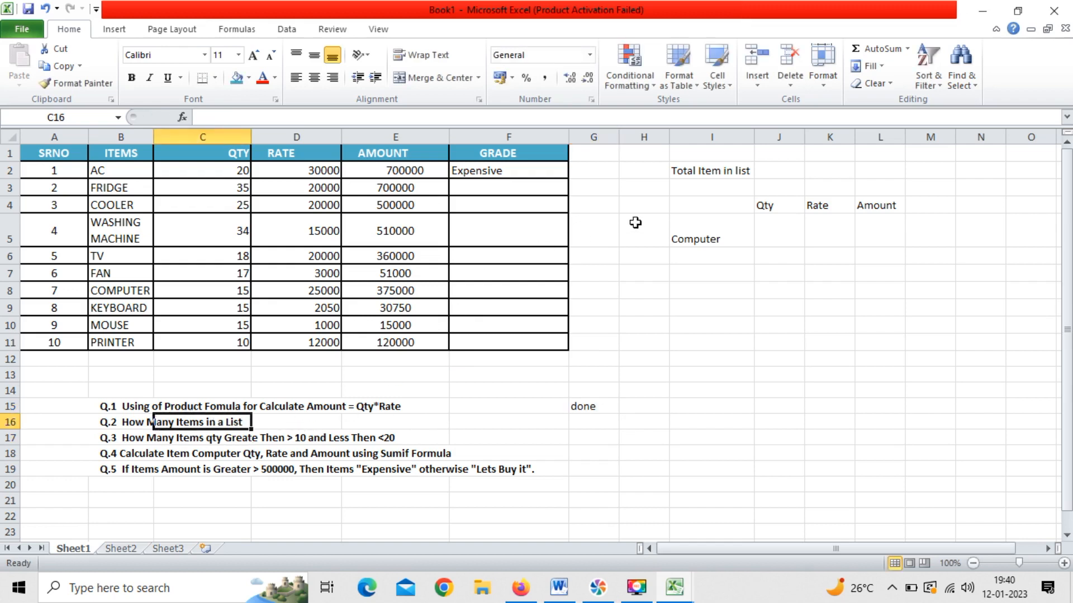
pyautogui.click(785, 171)
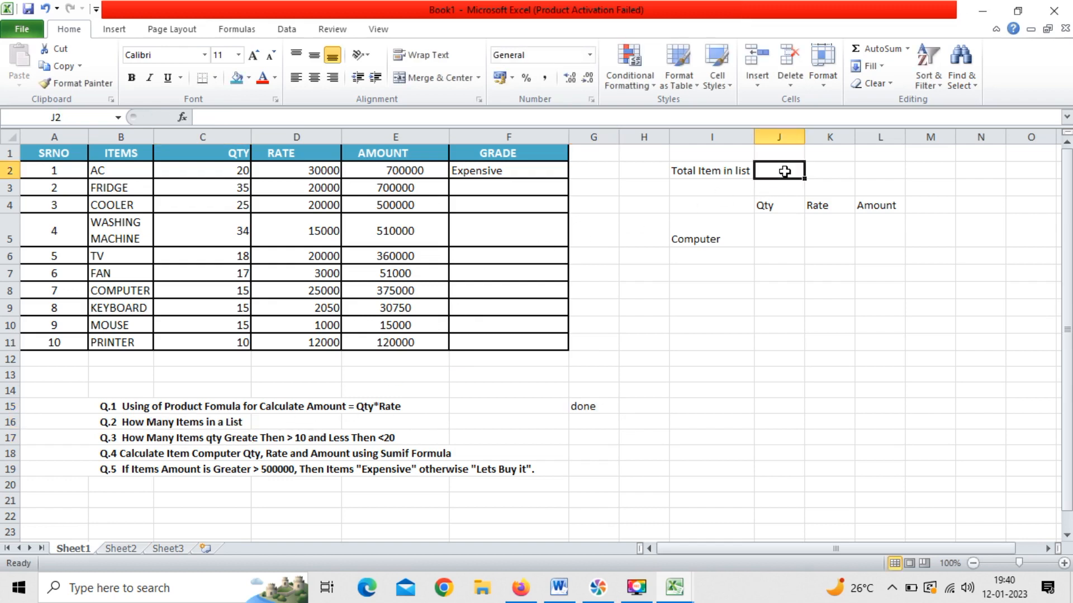
pyautogui.write('=cou')
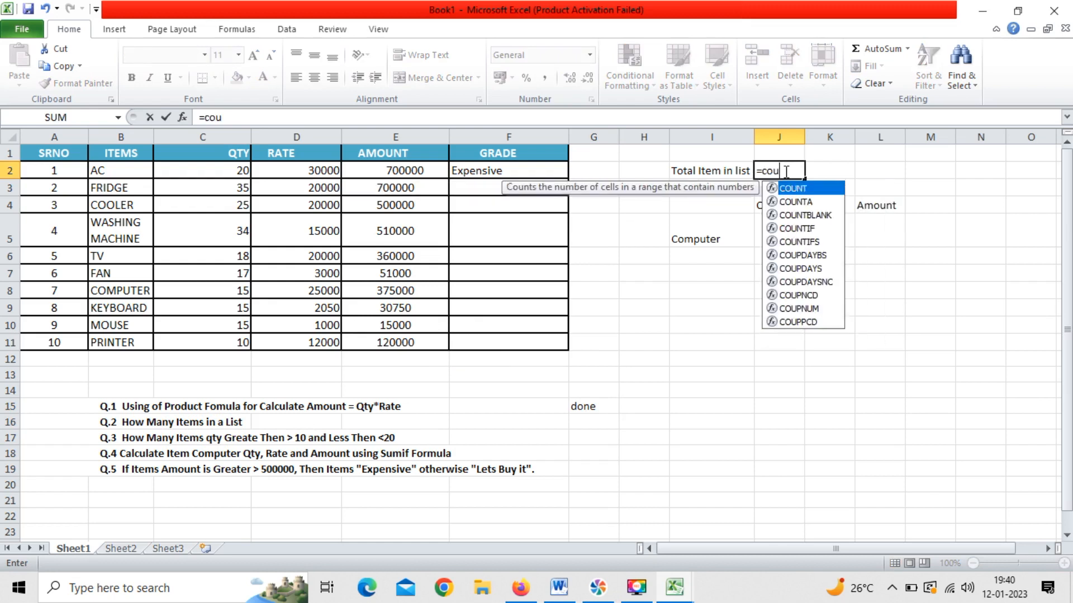
pyautogui.write('nta')
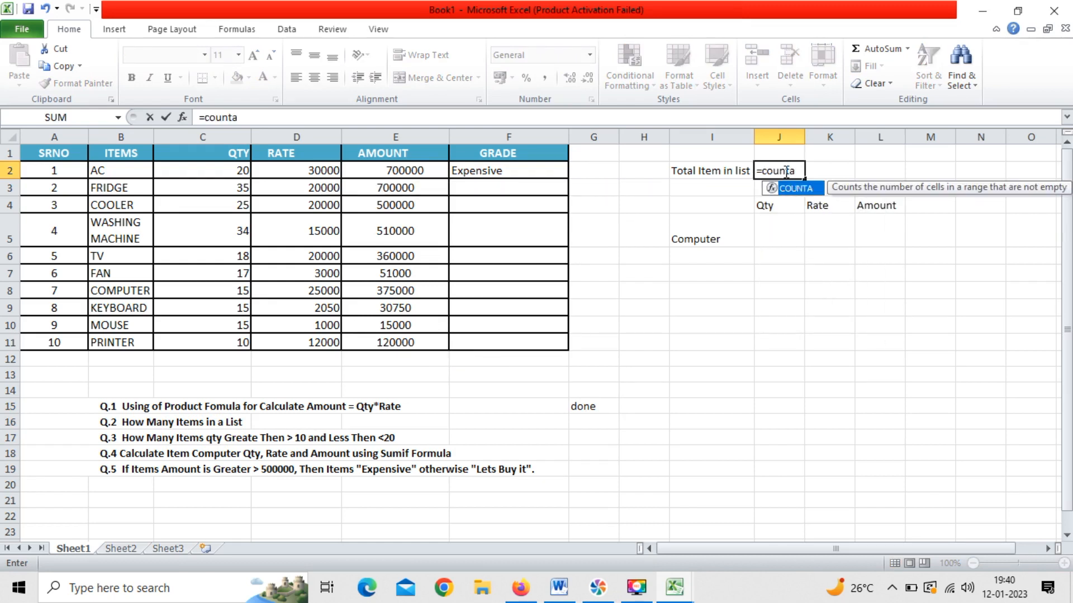
pyautogui.write('(')
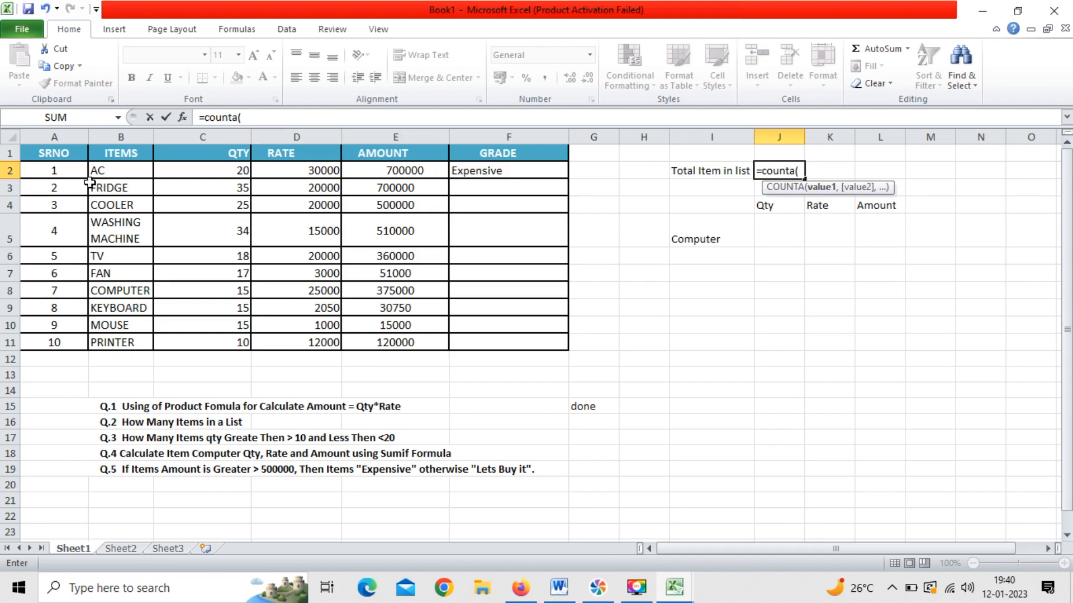
pyautogui.moveTo(64, 171); pyautogui.dragTo(39, 337)
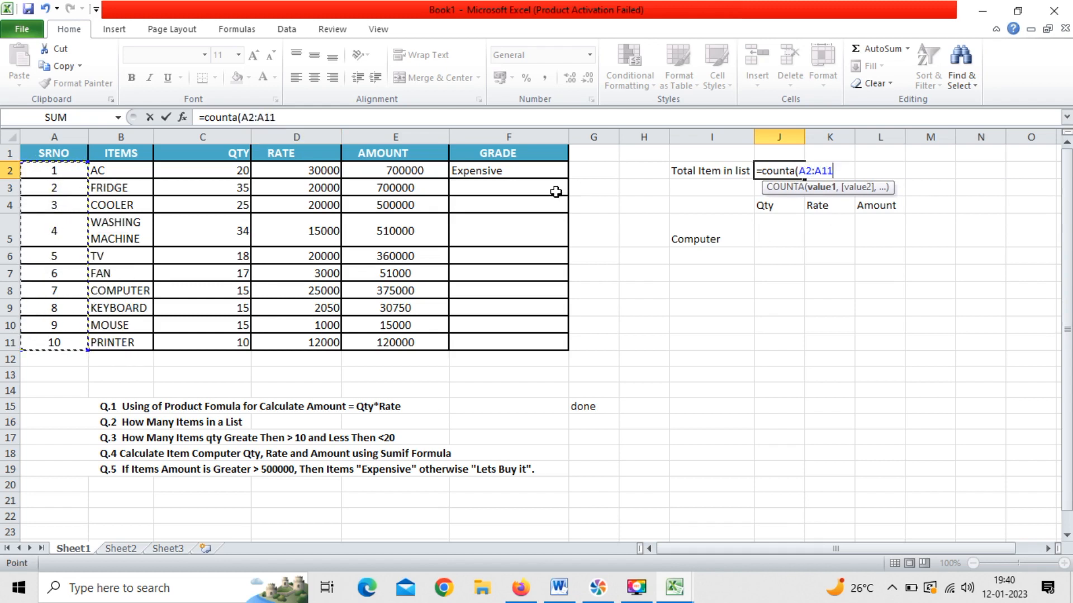
pyautogui.write(')')
pyautogui.press('Tab')
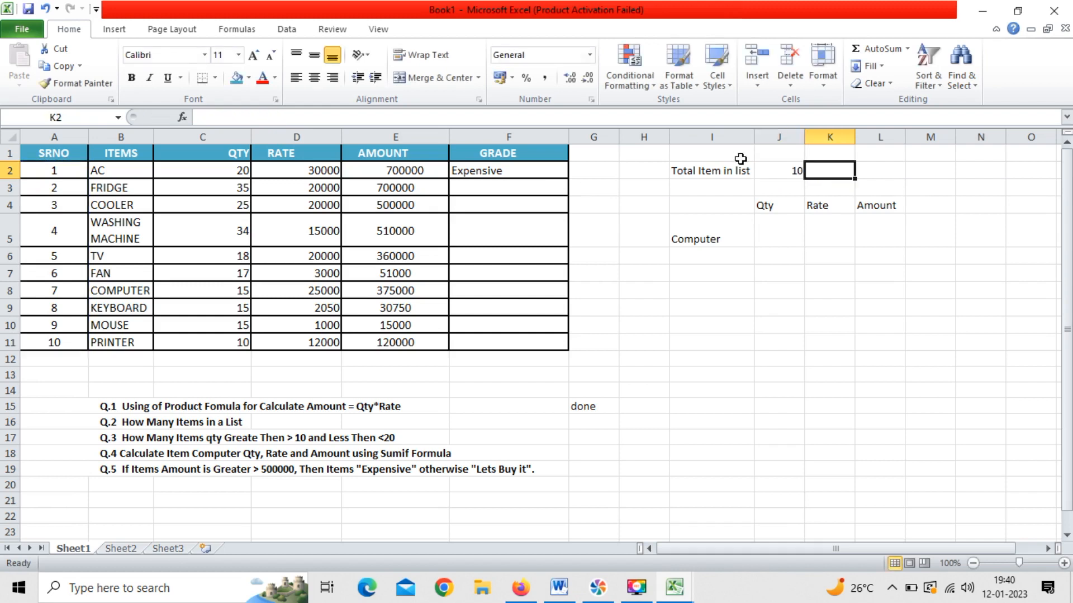
pyautogui.click(773, 169)
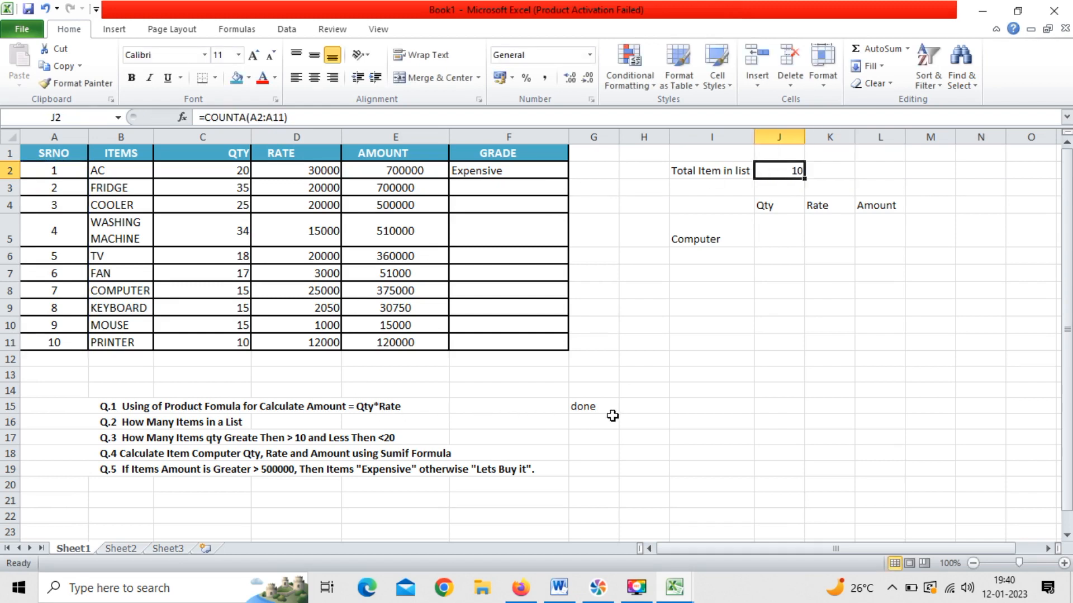
# Mark Q.2 with the text "done" in cell G16
pyautogui.click(598, 428)
pyautogui.write('done')
pyautogui.press('Tab')
pyautogui.click(592, 435)
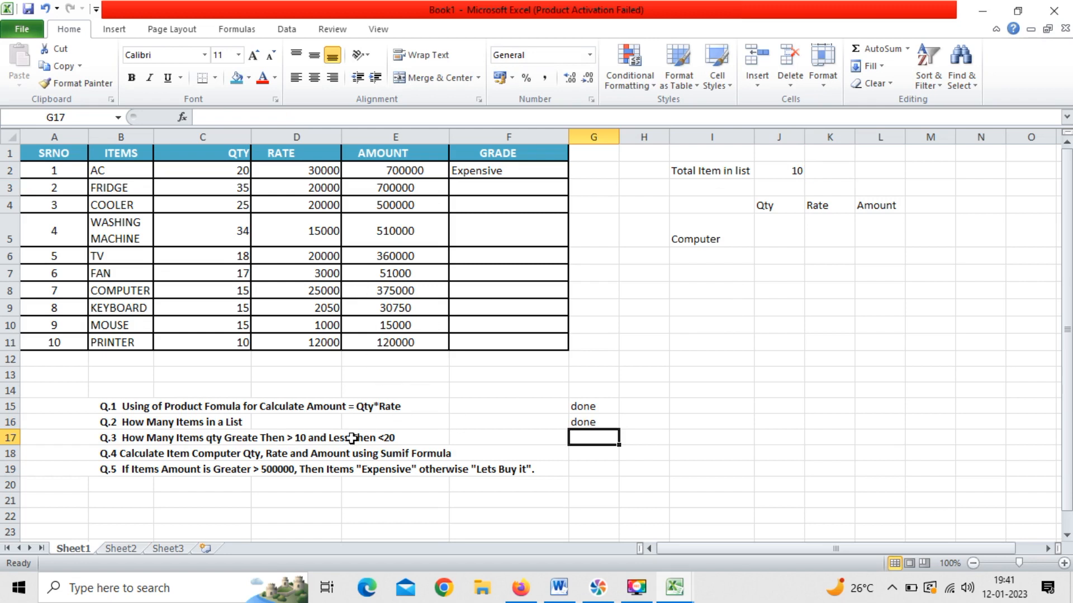
# Enter the label "Q. 3" in cell I8
pyautogui.click(707, 291)
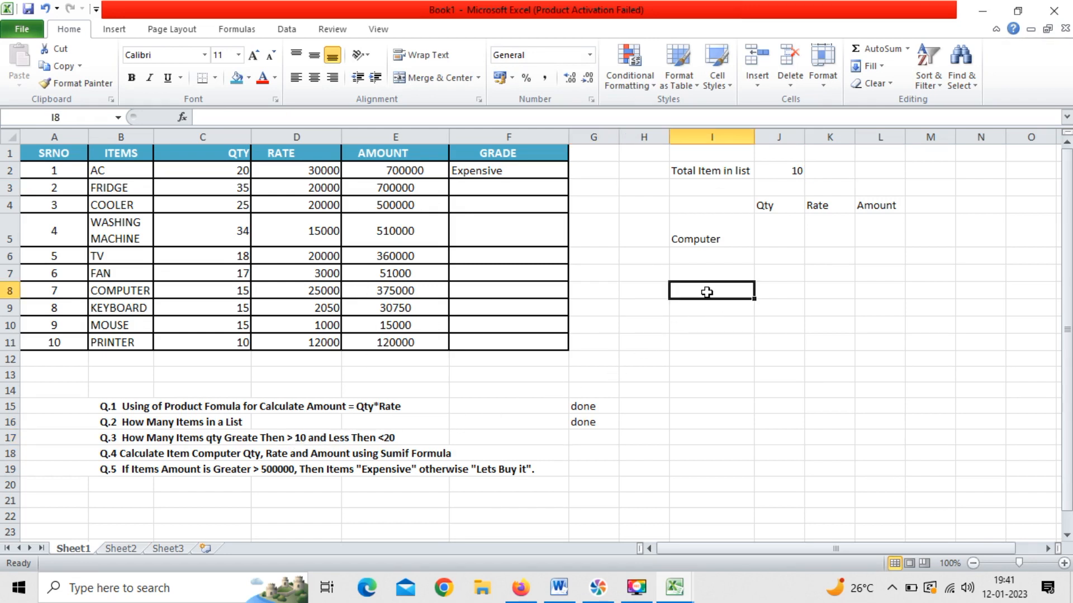
pyautogui.write('Q. 3')
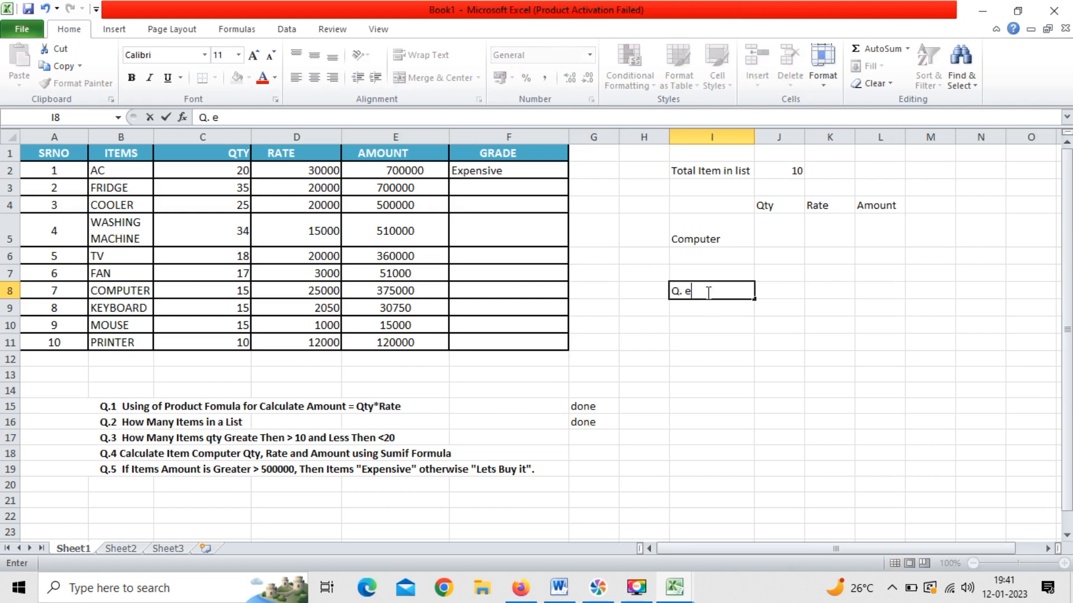
pyautogui.press('Tab')
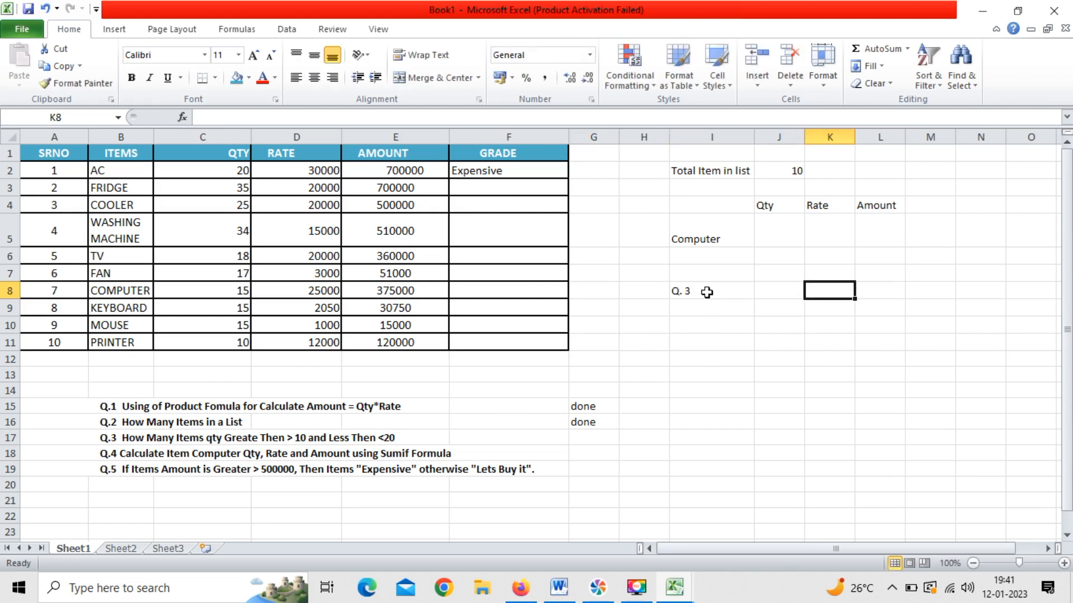
pyautogui.click(1051, 368)
# Count the items with a quantity above 10 and below 20 in J8 using =COUNTIFS(C2:C11,">10",C2:C11,"<20")
pyautogui.click(779, 287)
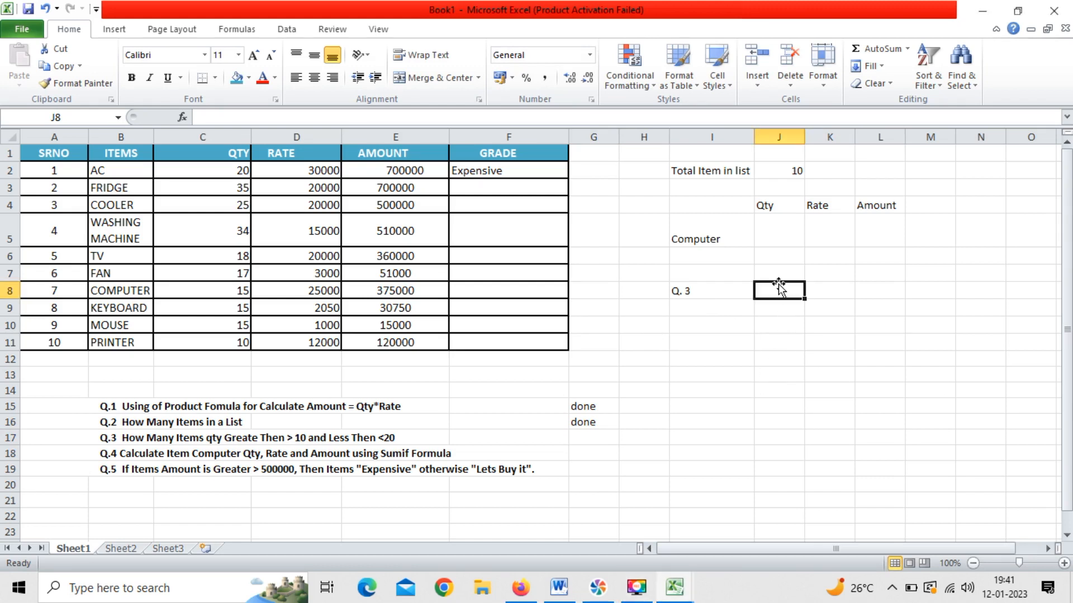
pyautogui.write('=co')
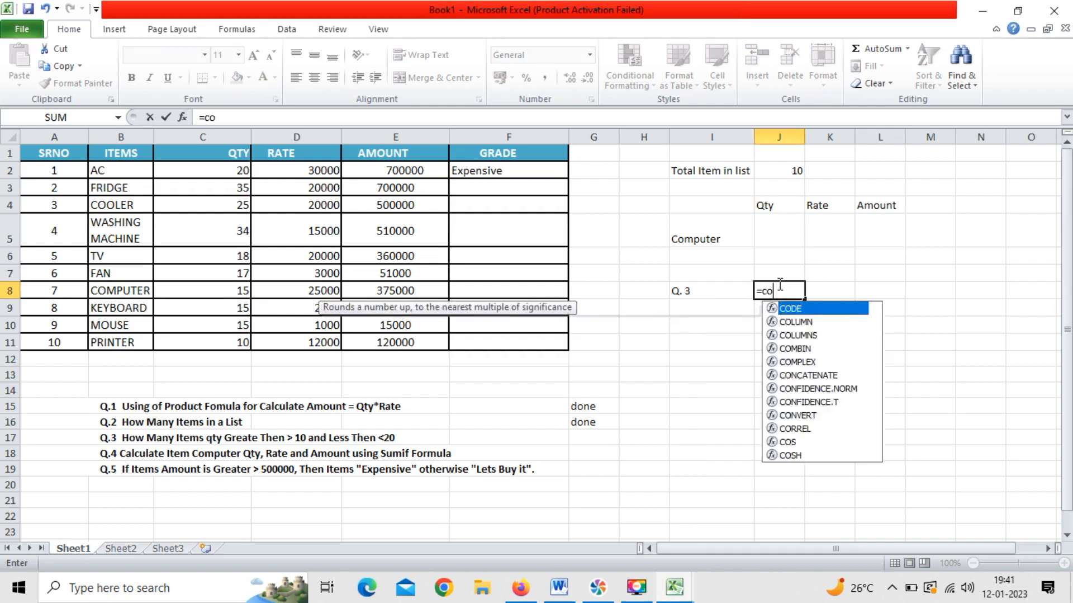
pyautogui.write('untifs')
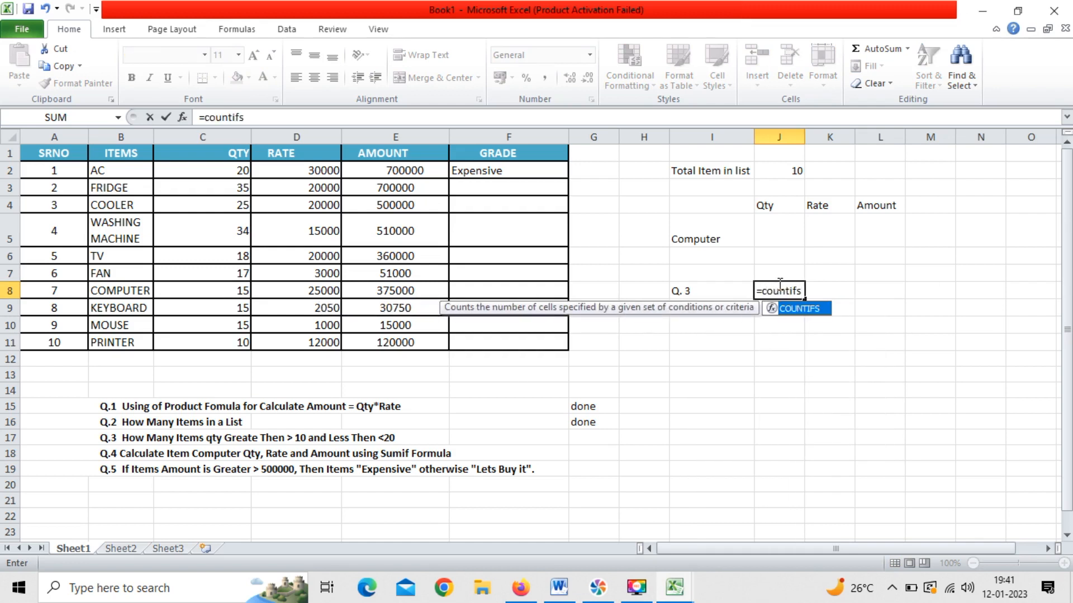
pyautogui.write('(')
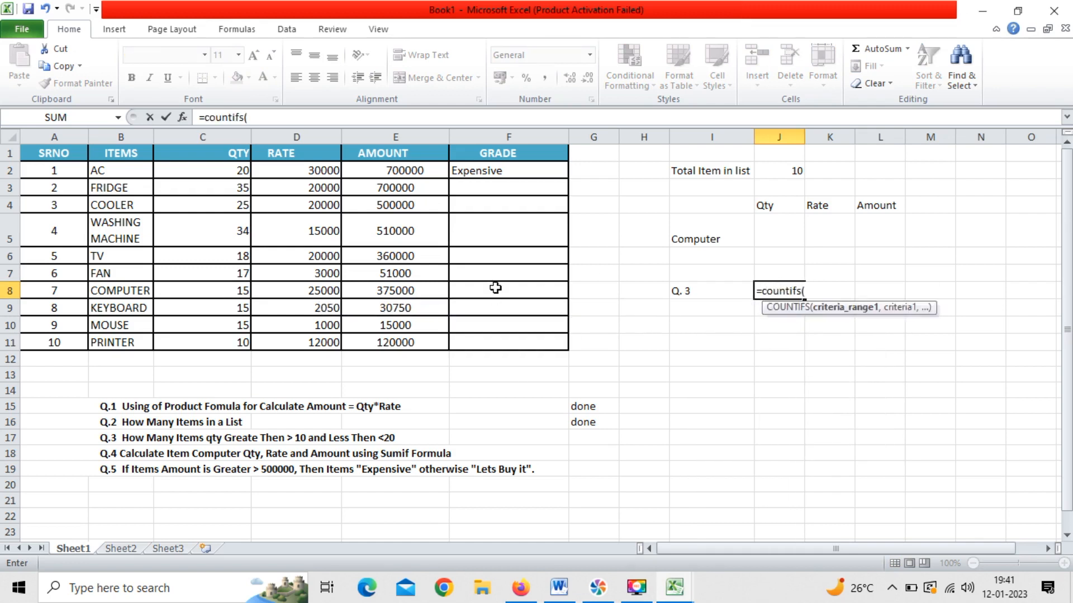
pyautogui.moveTo(209, 169); pyautogui.dragTo(195, 339)
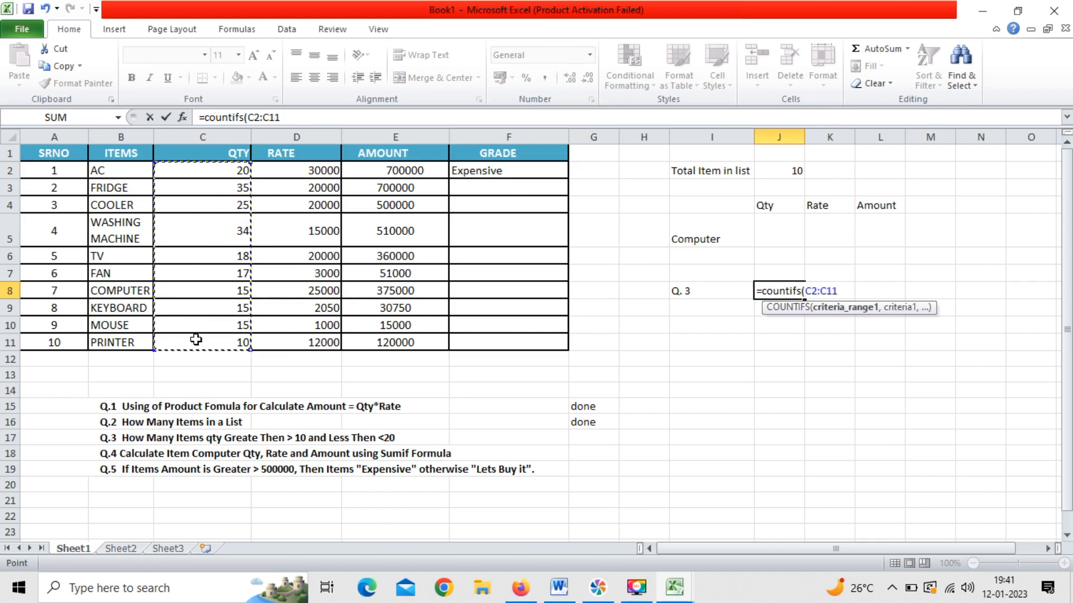
pyautogui.write(',">10')
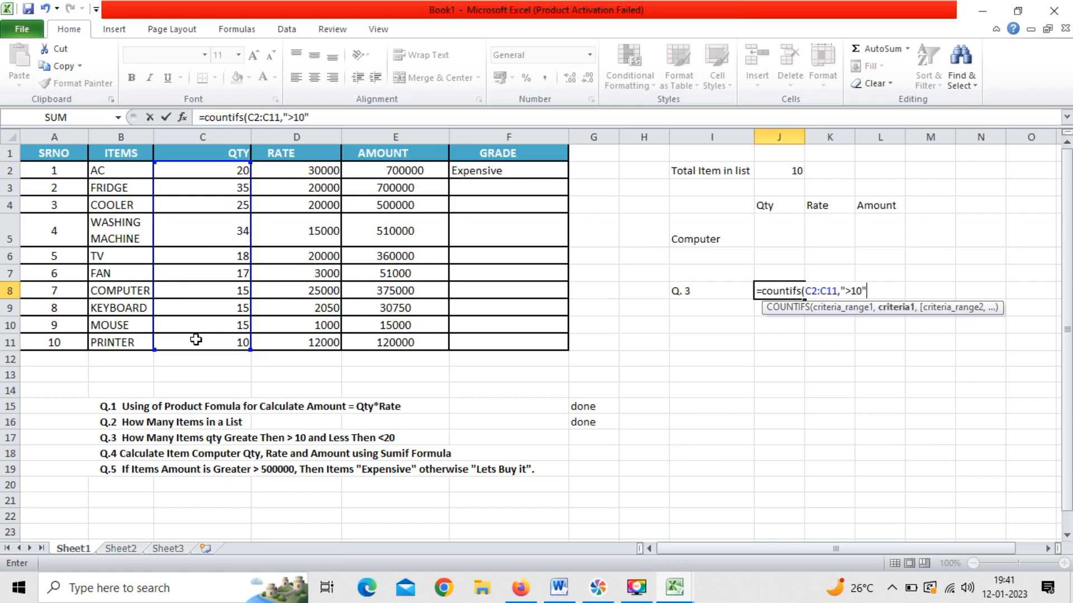
pyautogui.write('",')
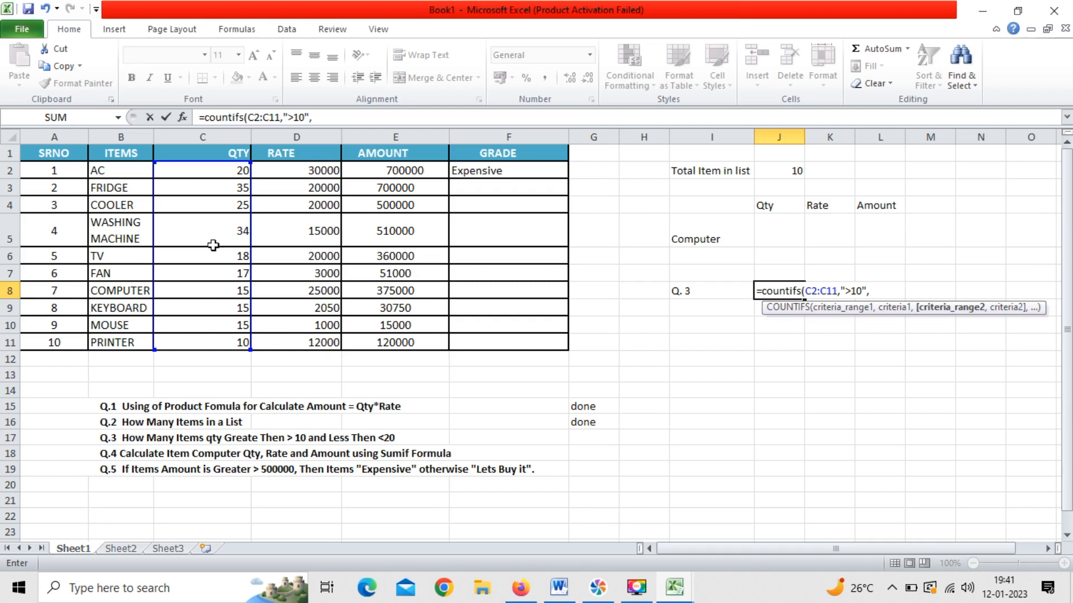
pyautogui.moveTo(223, 172); pyautogui.dragTo(201, 336)
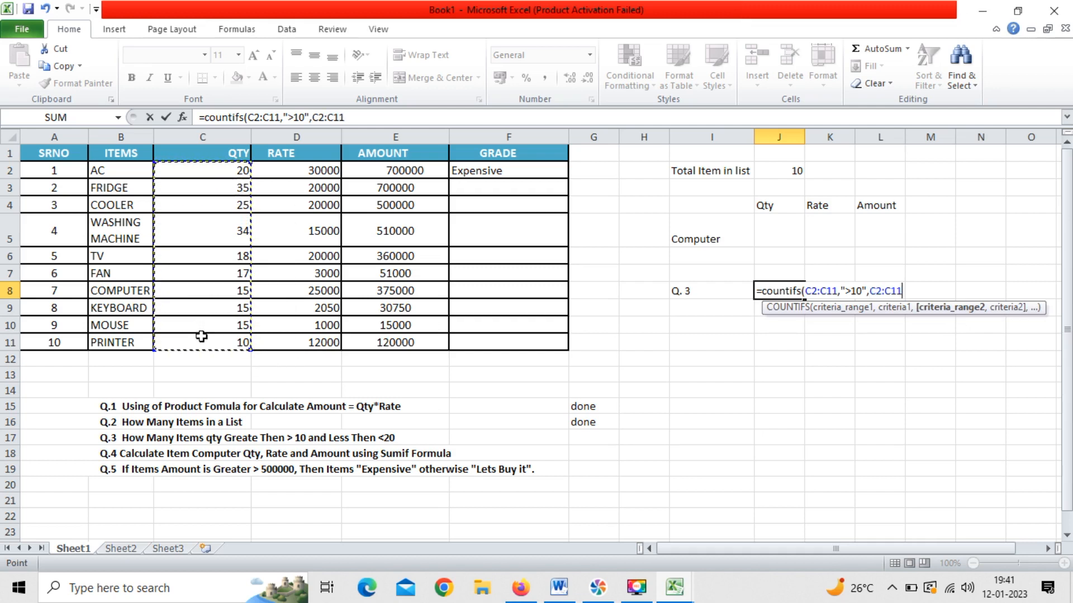
pyautogui.write(',')
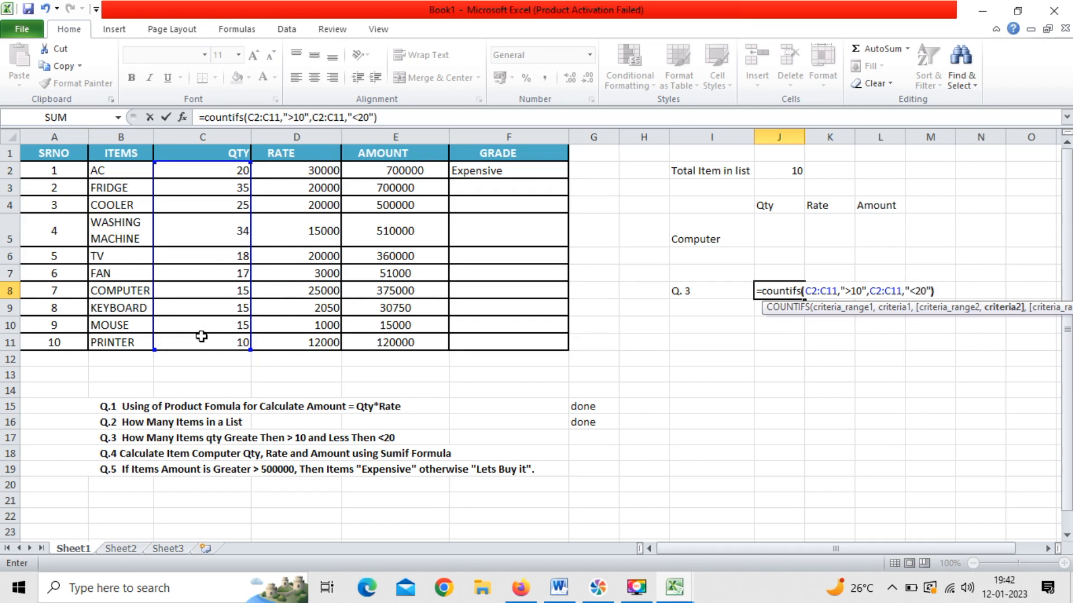
pyautogui.write('"<20")')
pyautogui.press('Tab')
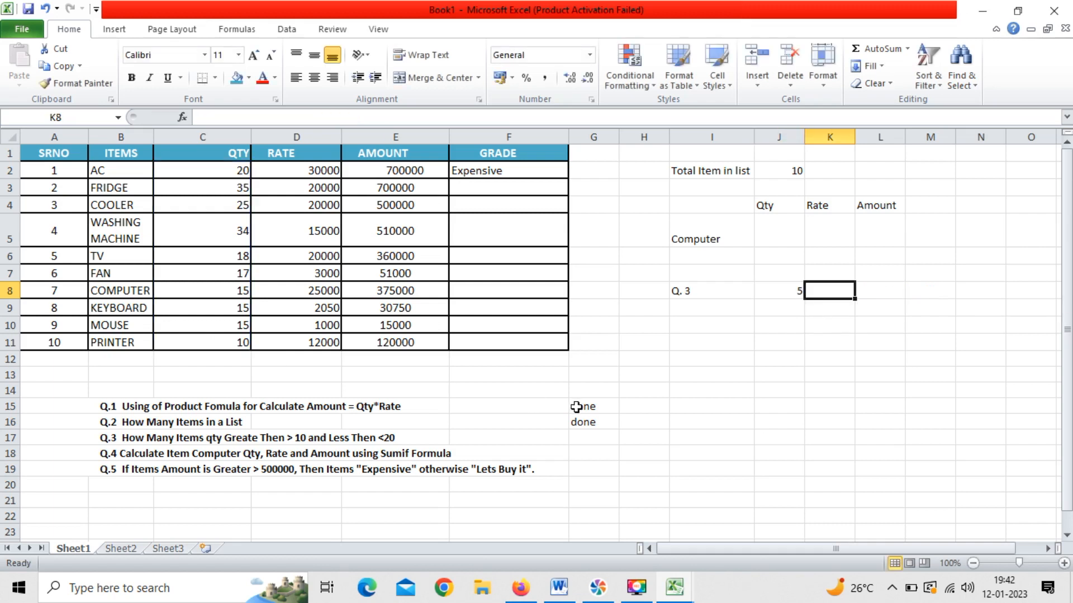
pyautogui.click(780, 297)
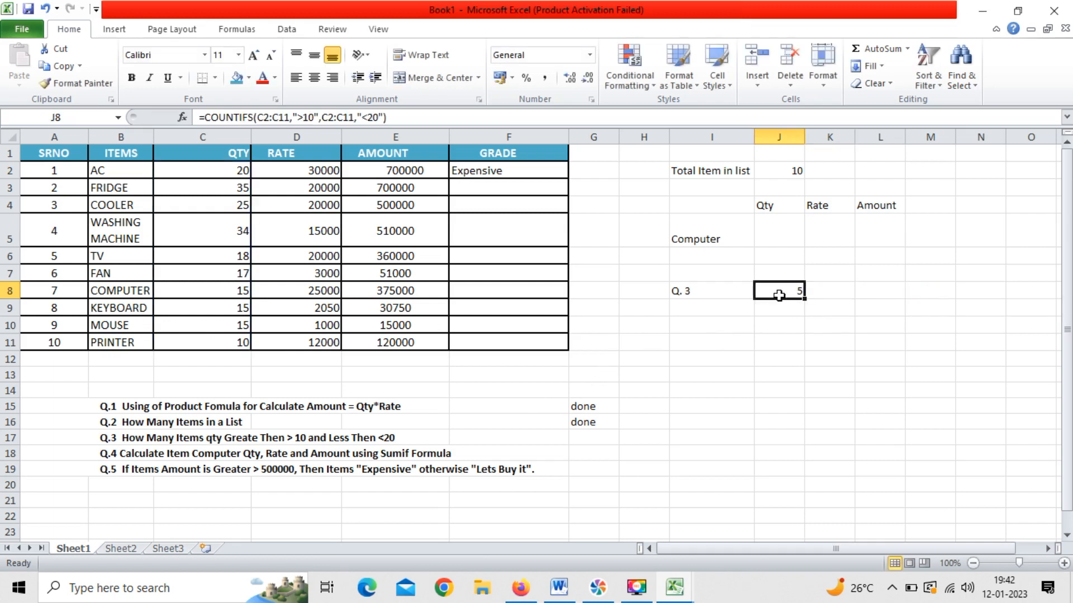
pyautogui.click(708, 307)
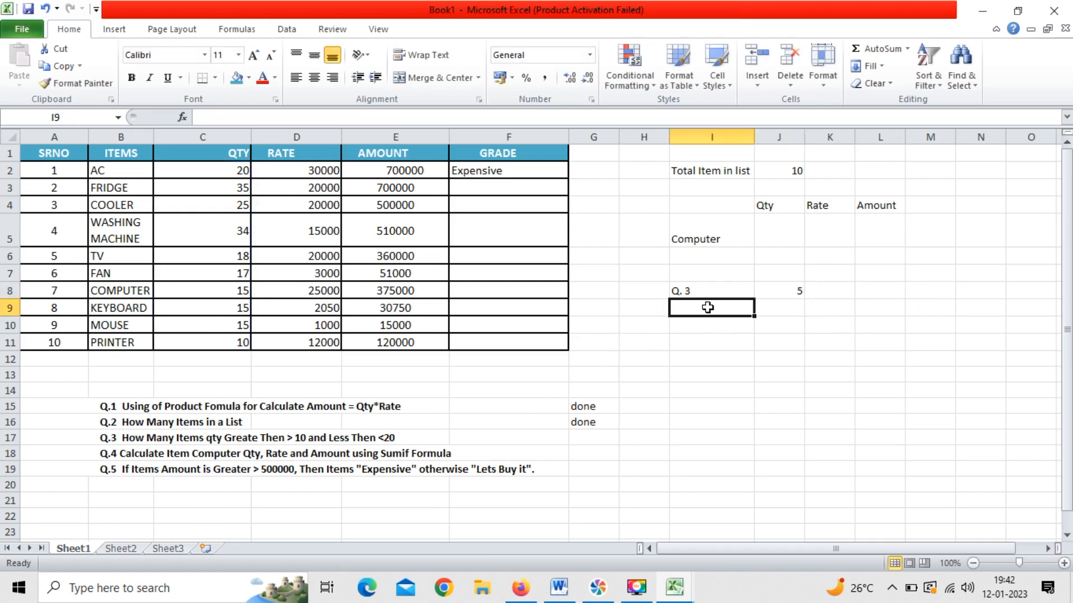
pyautogui.click(792, 293)
# Mark Q.3 with the text "done" in cell G17
pyautogui.click(586, 441)
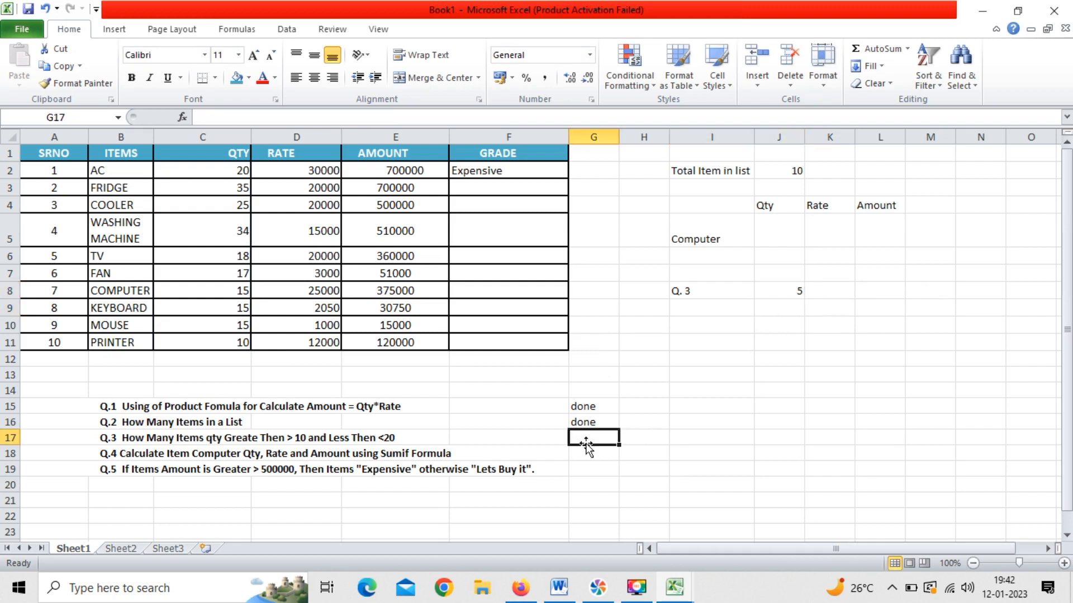
pyautogui.write('done')
pyautogui.press('Tab')
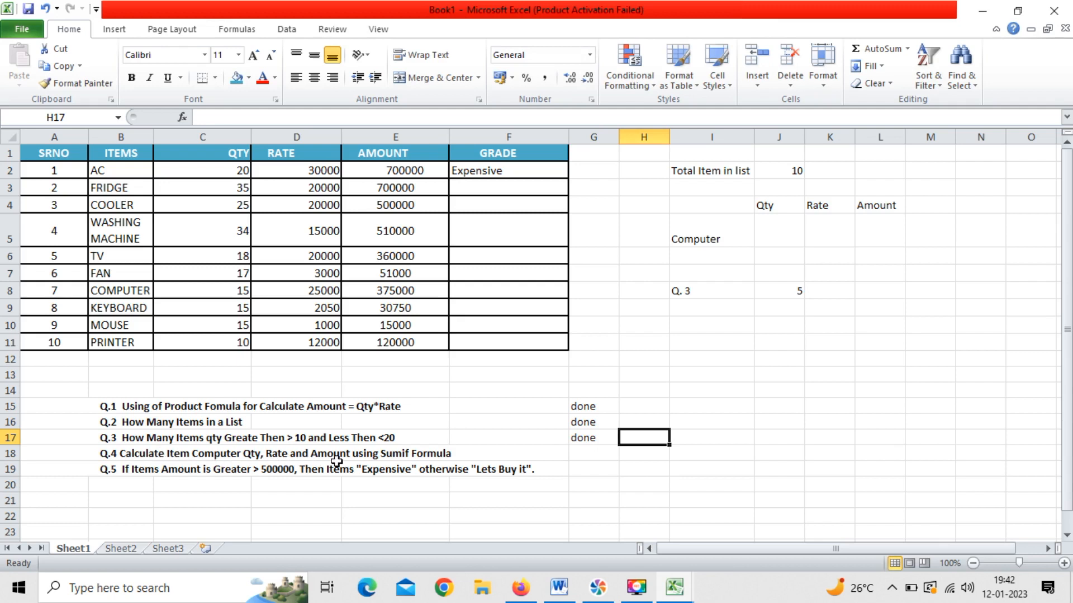
pyautogui.click(584, 456)
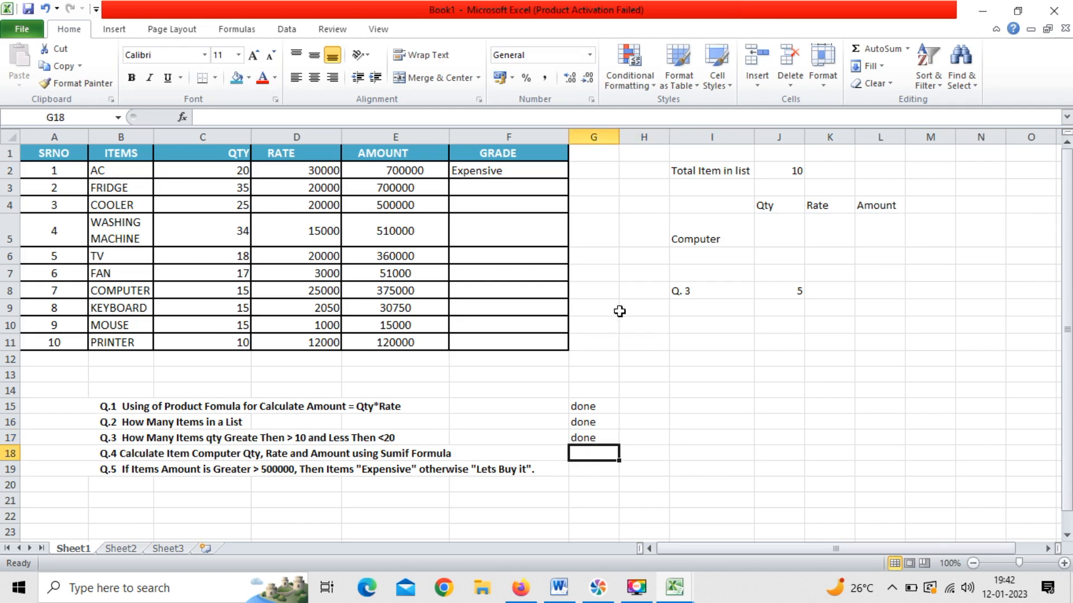
# Calculate the computer's quantity in J5 using =SUMIFS(C2:C11,B2:B11,B8) and check it against the computer's row in the item list
pyautogui.click(778, 238)
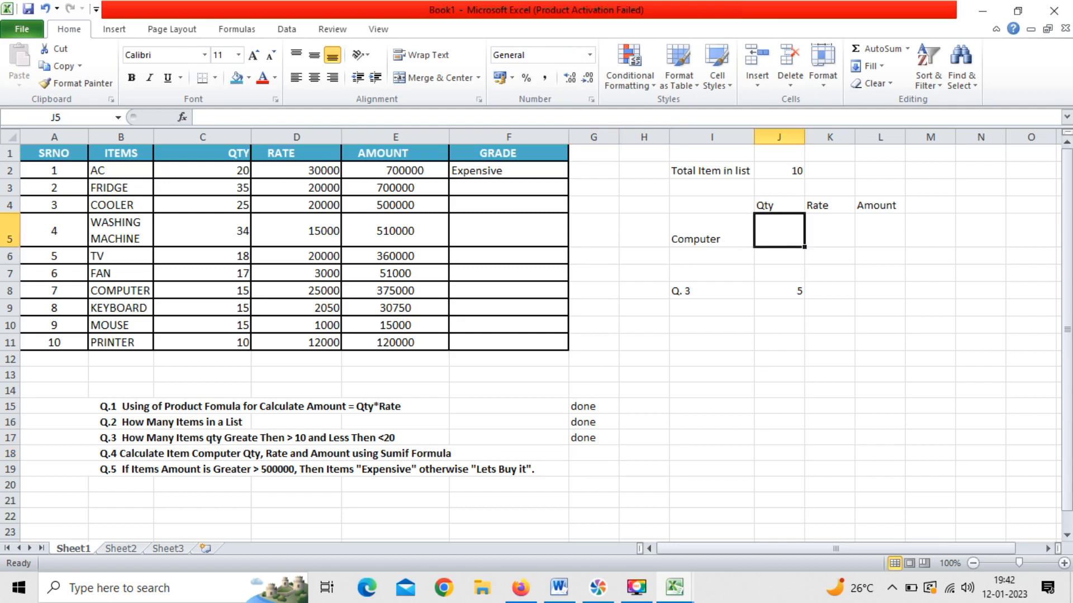
pyautogui.click(771, 237)
pyautogui.write('=sum')
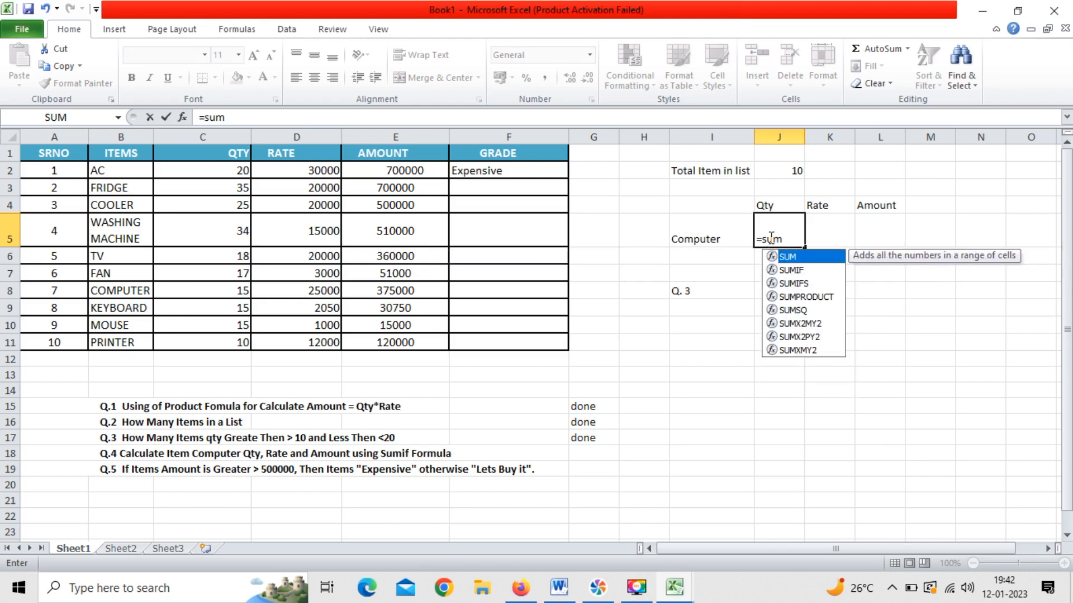
pyautogui.write('ifs')
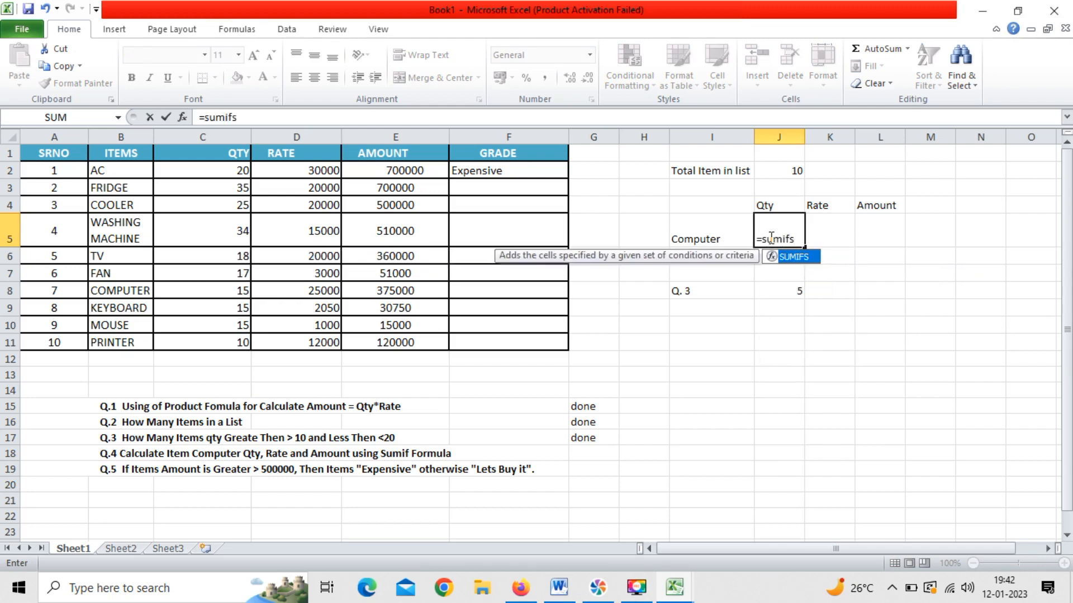
pyautogui.write('(')
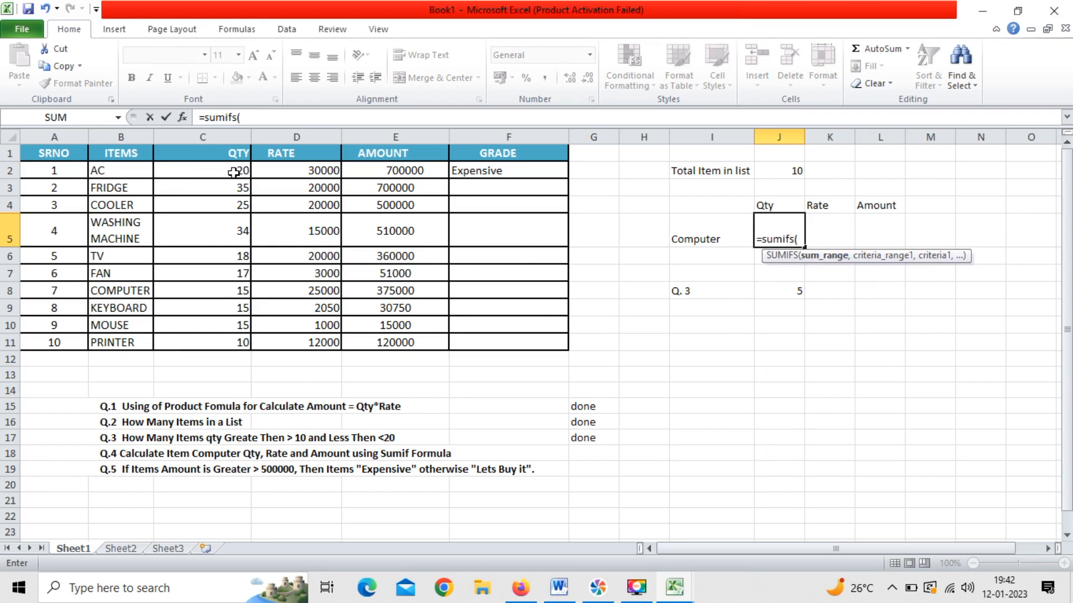
pyautogui.moveTo(230, 172); pyautogui.dragTo(234, 338)
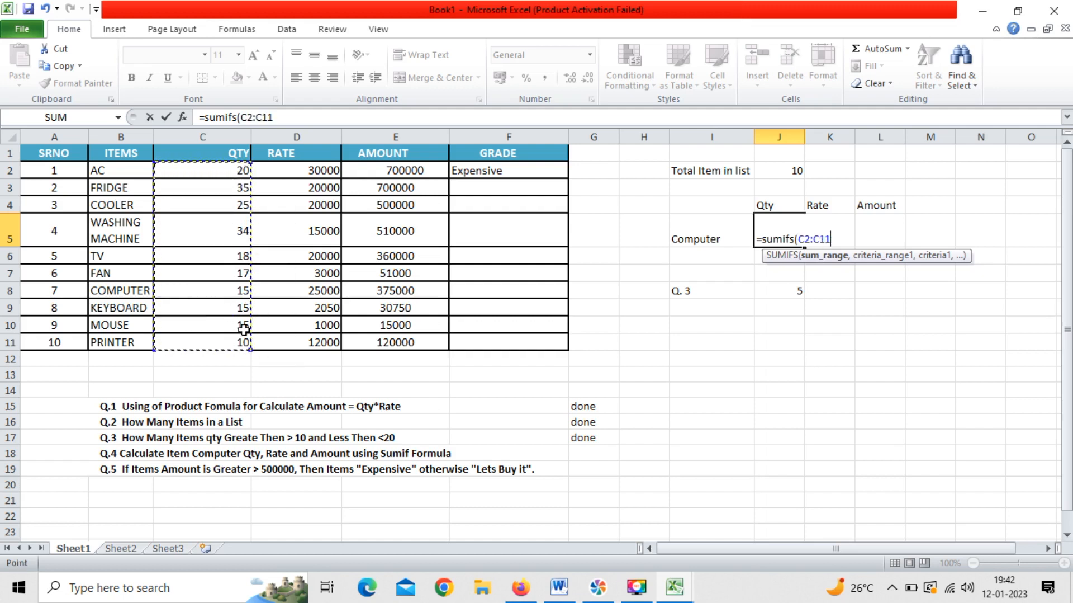
pyautogui.write(',')
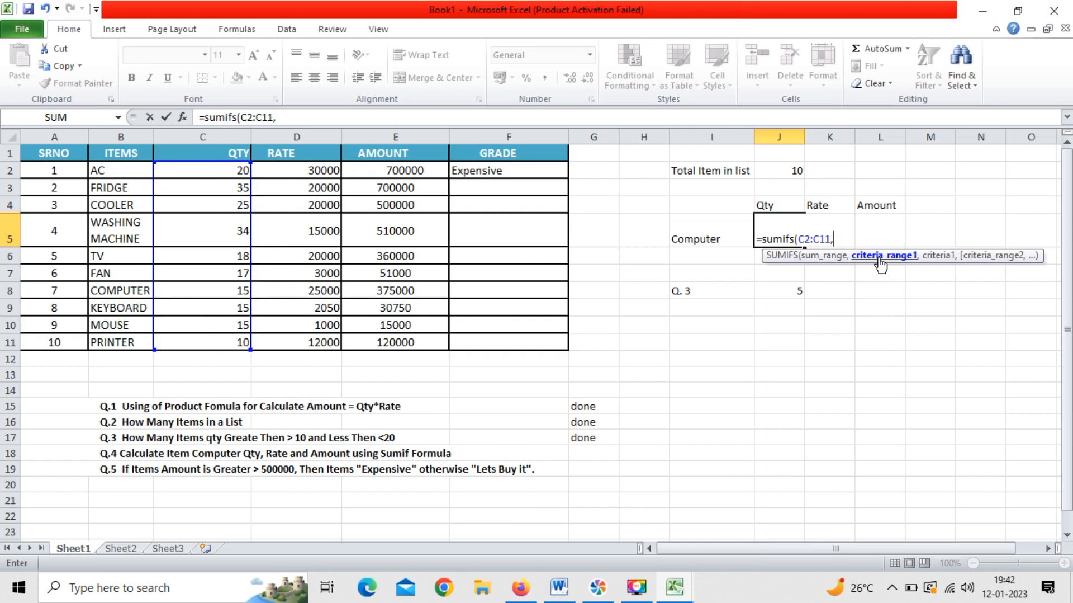
pyautogui.moveTo(116, 172); pyautogui.dragTo(122, 342)
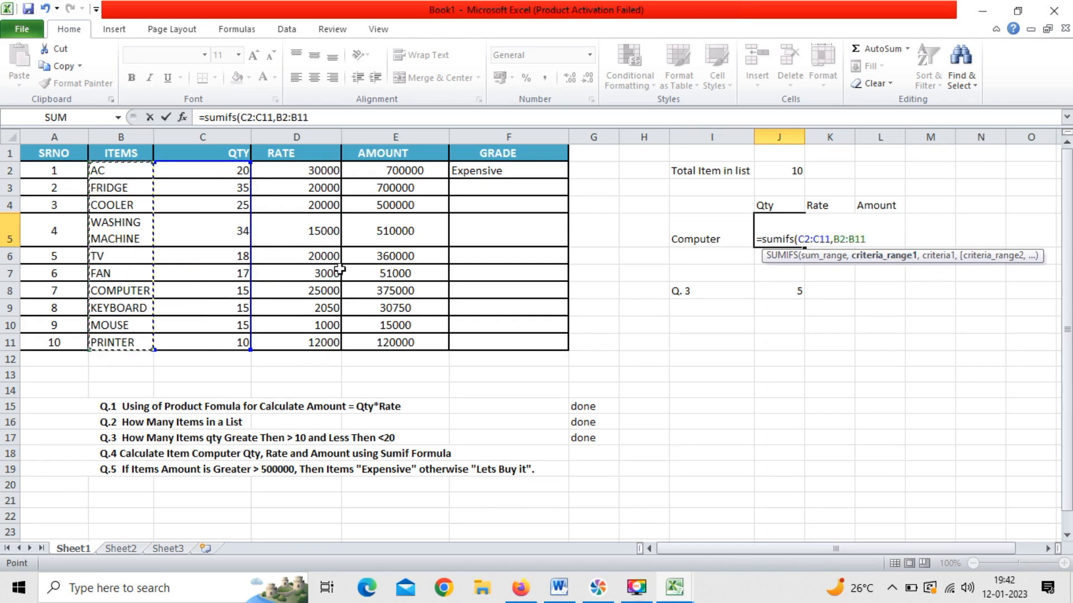
pyautogui.write(',')
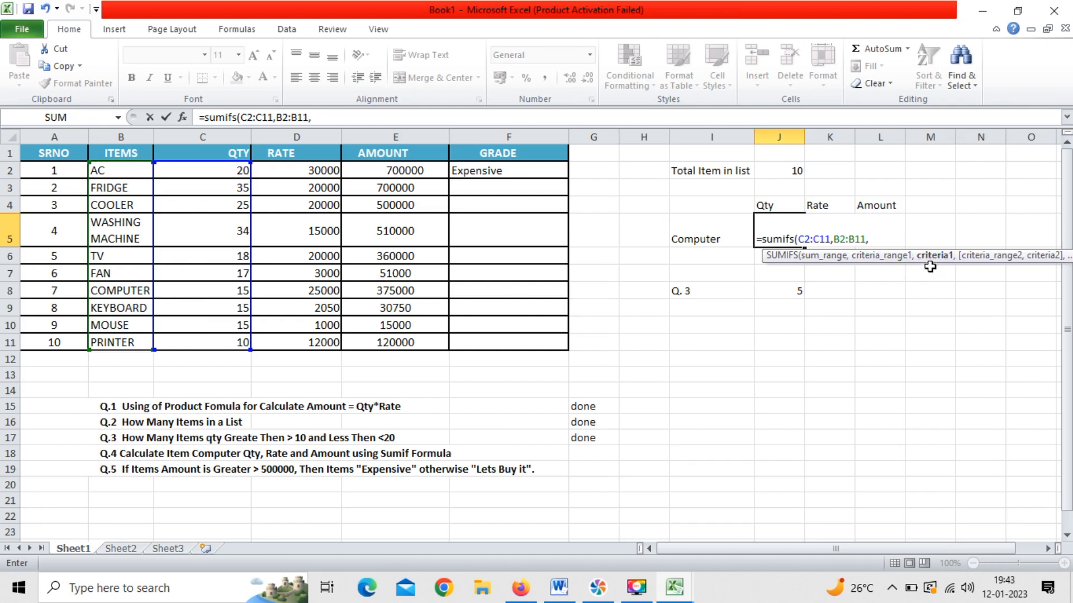
pyautogui.click(116, 297)
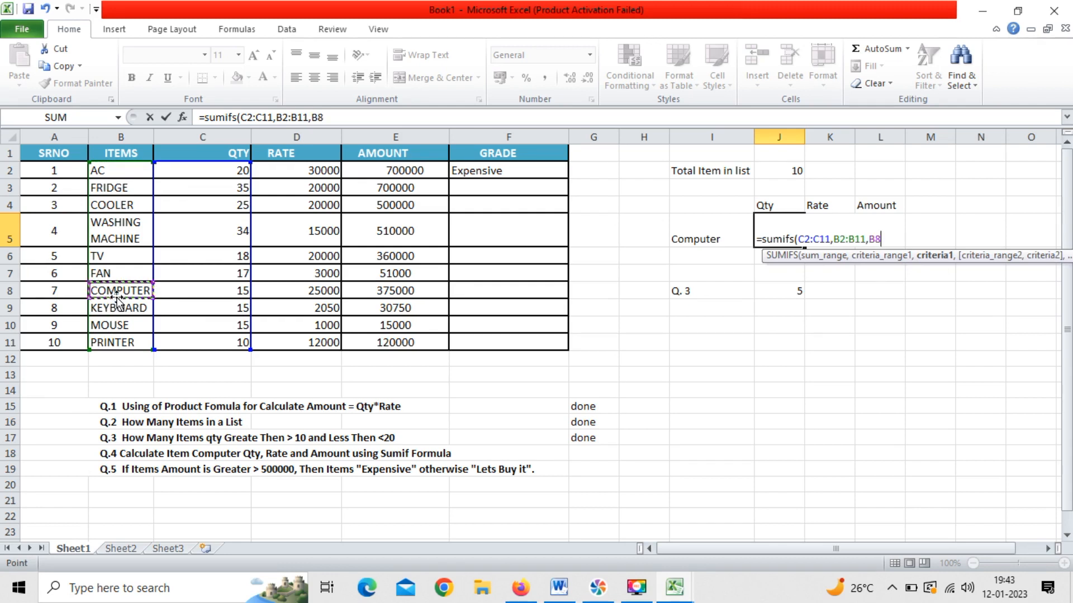
pyautogui.write(')')
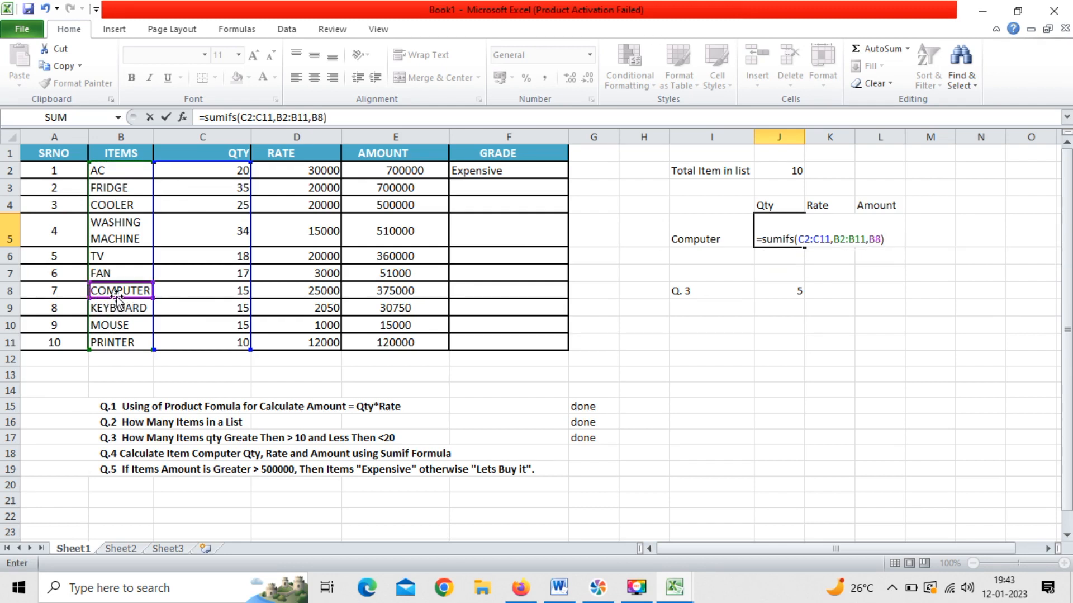
pyautogui.press('Tab')
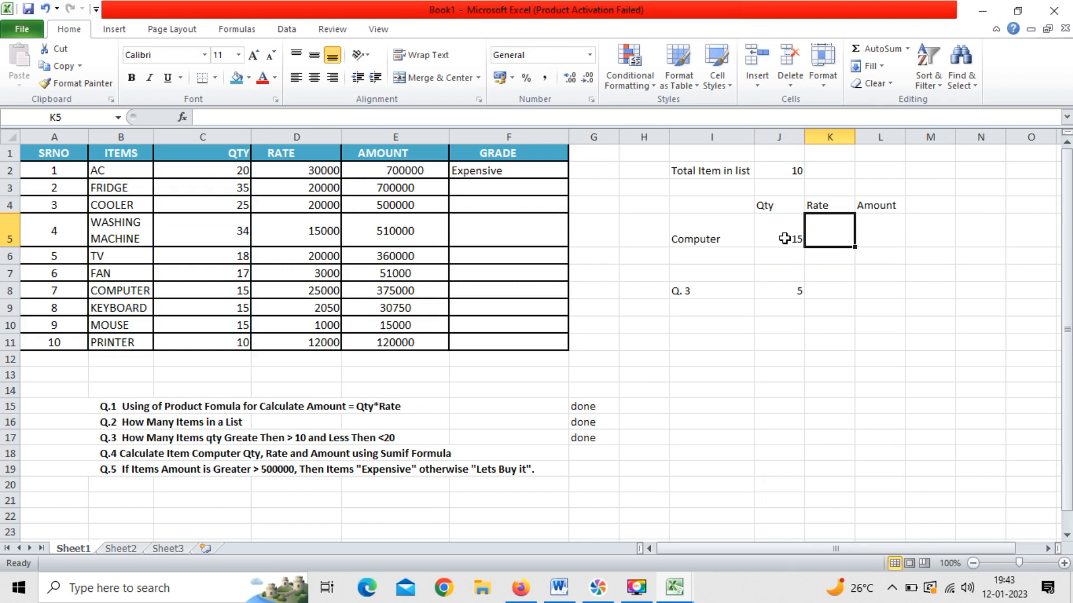
pyautogui.click(671, 242)
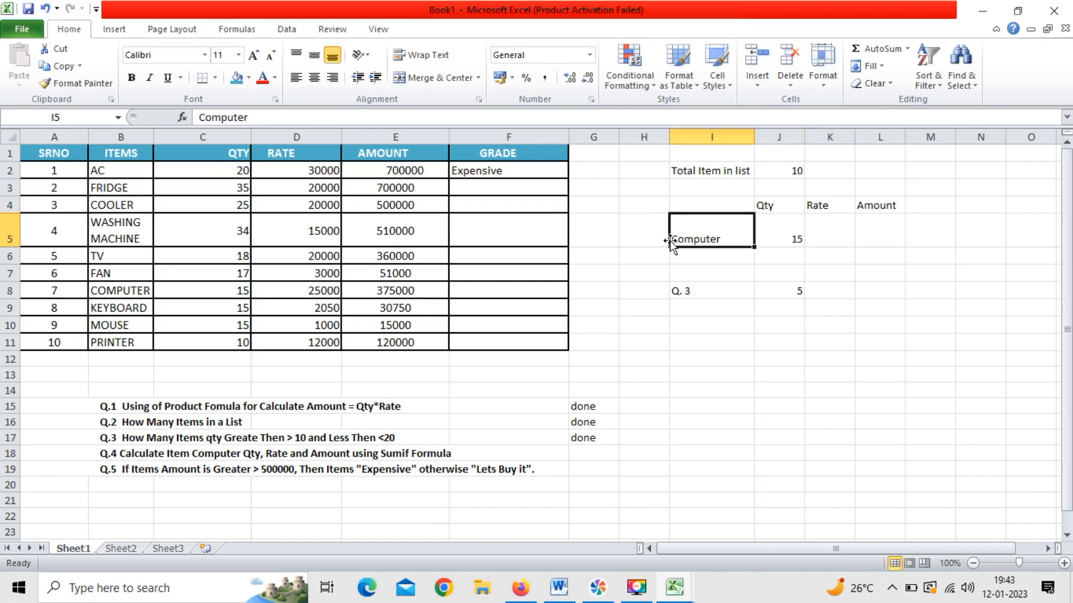
pyautogui.click(135, 291)
pyautogui.click(222, 289)
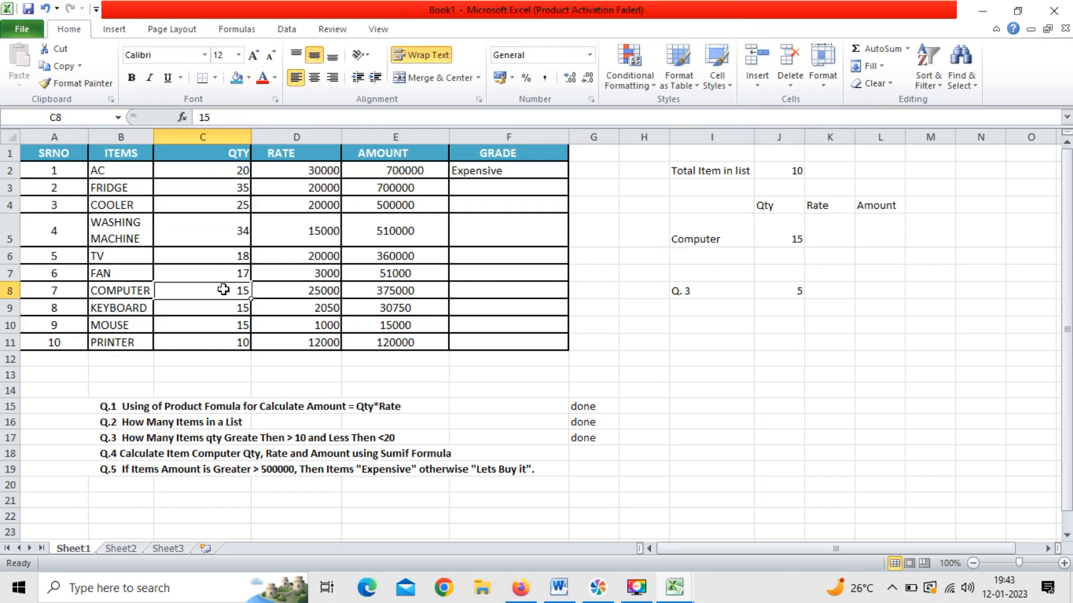
# Calculate the computer's rate in K5 using =SUMIFS(D2:D11,B2:B11,B8)
pyautogui.click(831, 235)
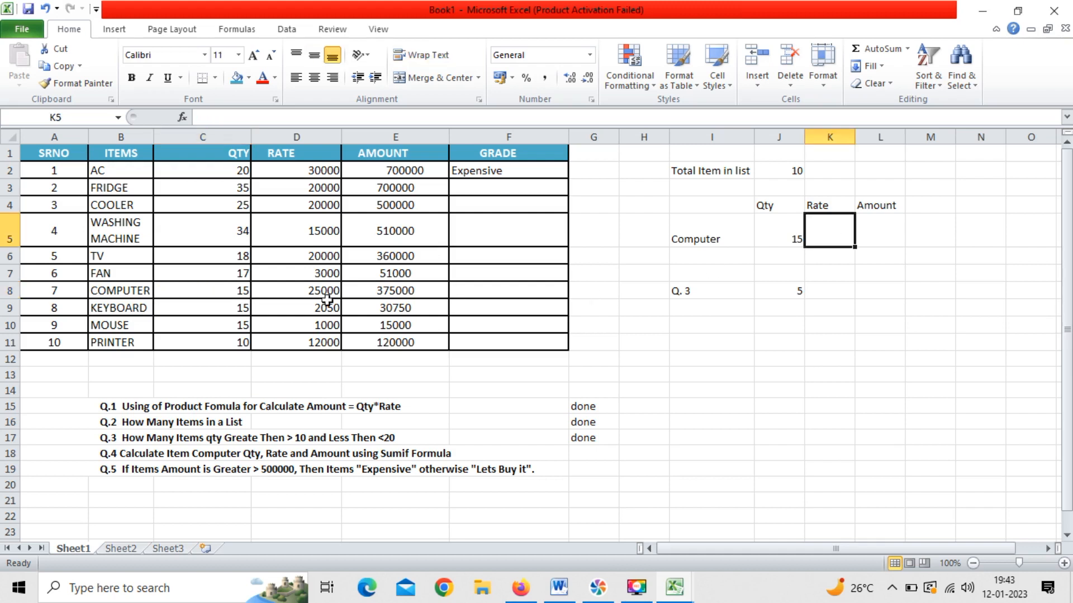
pyautogui.write('=s')
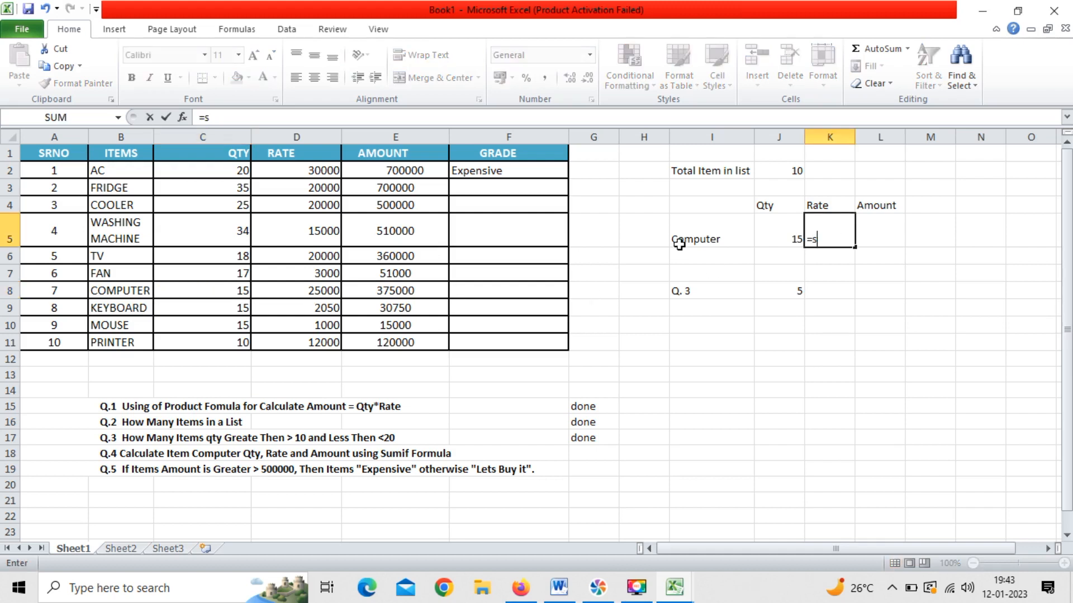
pyautogui.write('umifs')
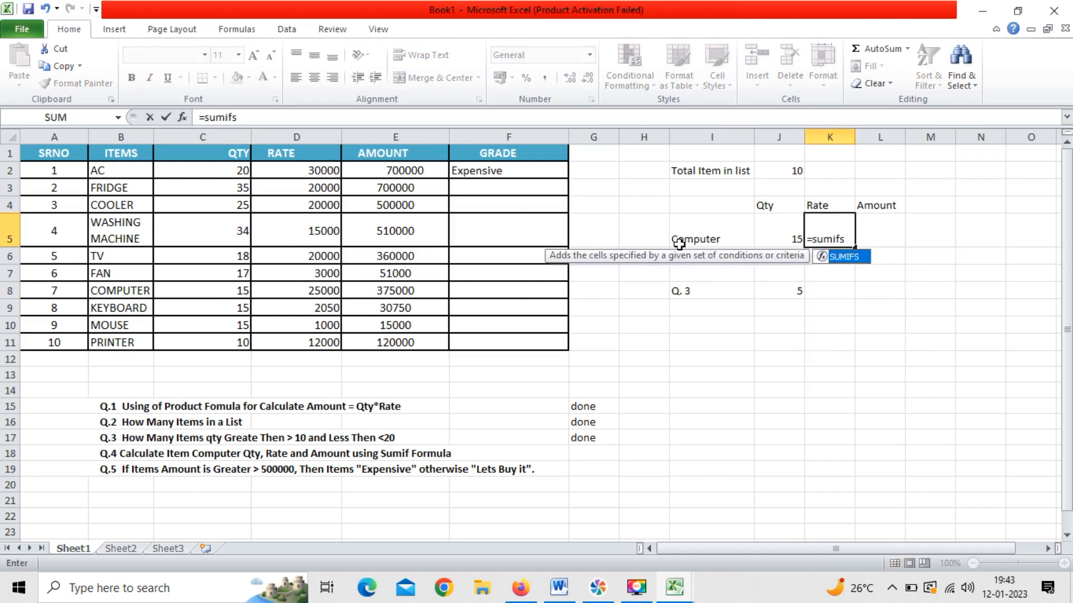
pyautogui.write('(')
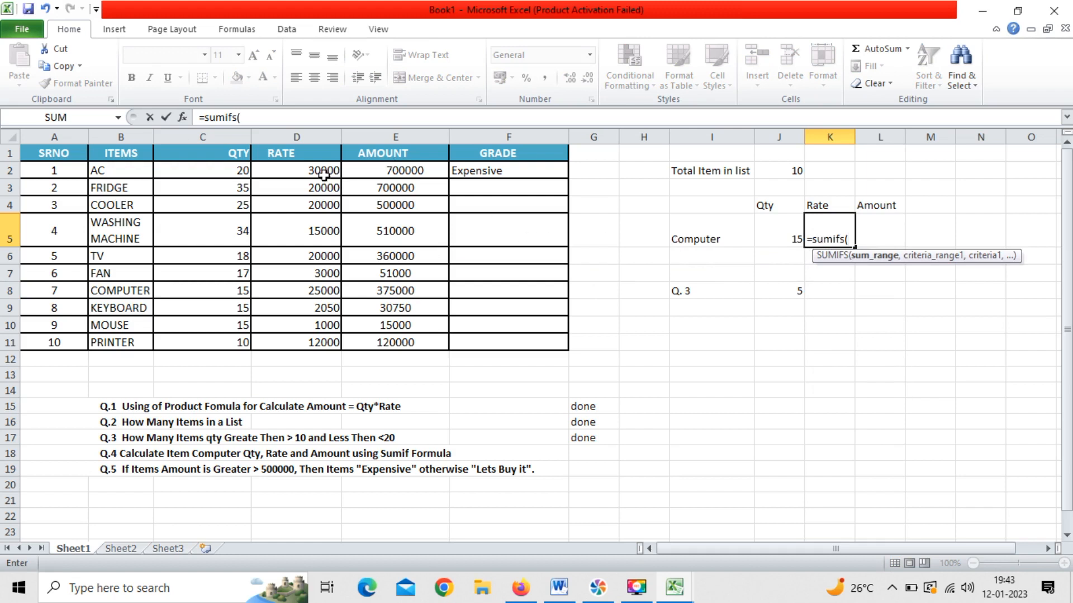
pyautogui.moveTo(321, 171); pyautogui.dragTo(326, 339)
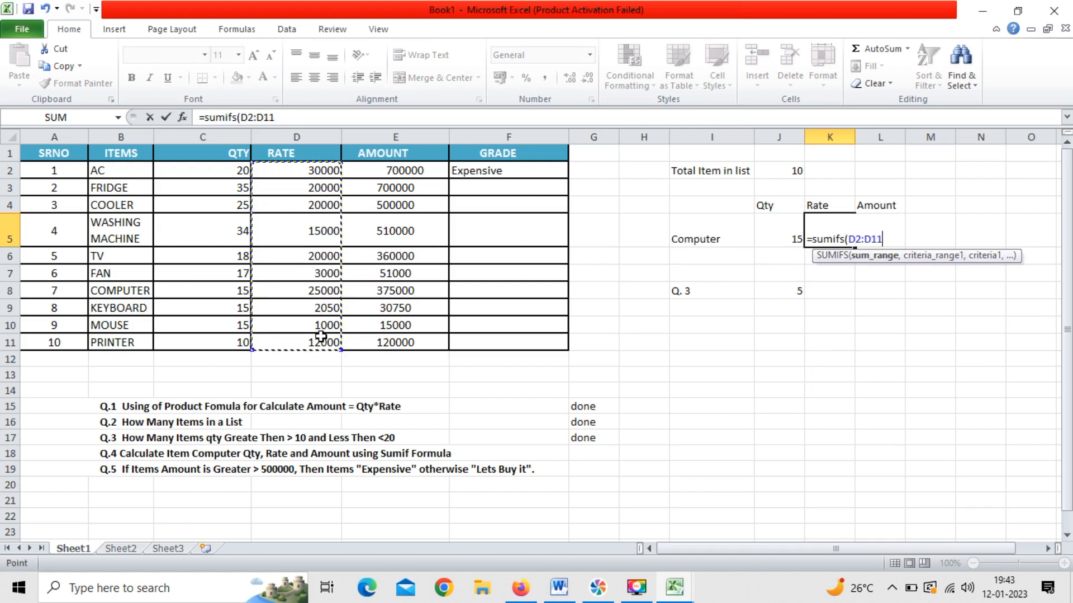
pyautogui.write(',')
pyautogui.moveTo(120, 171); pyautogui.dragTo(109, 337)
pyautogui.write(',')
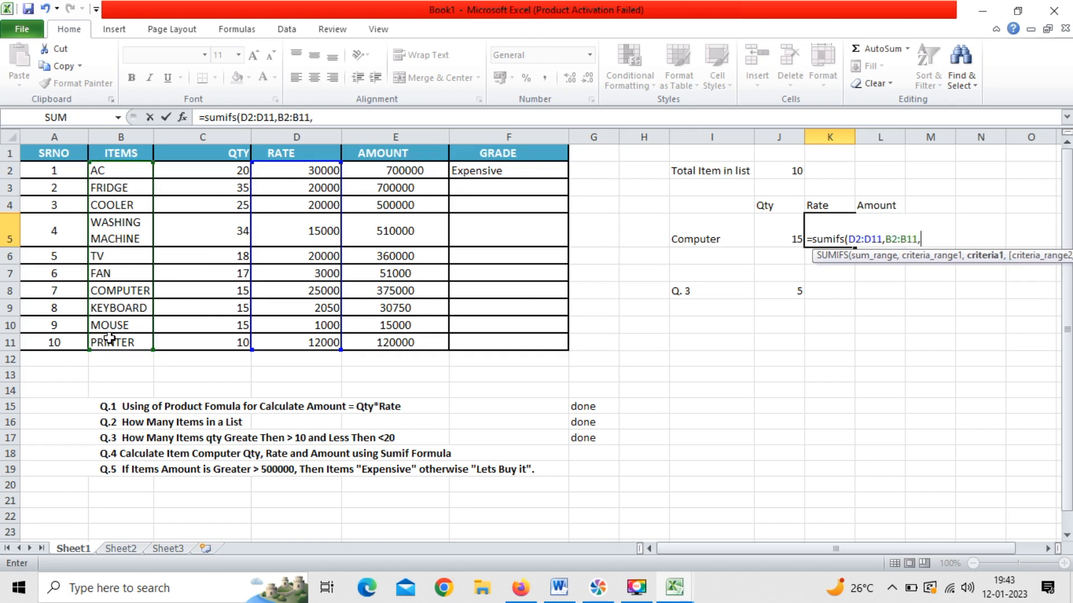
pyautogui.click(123, 291)
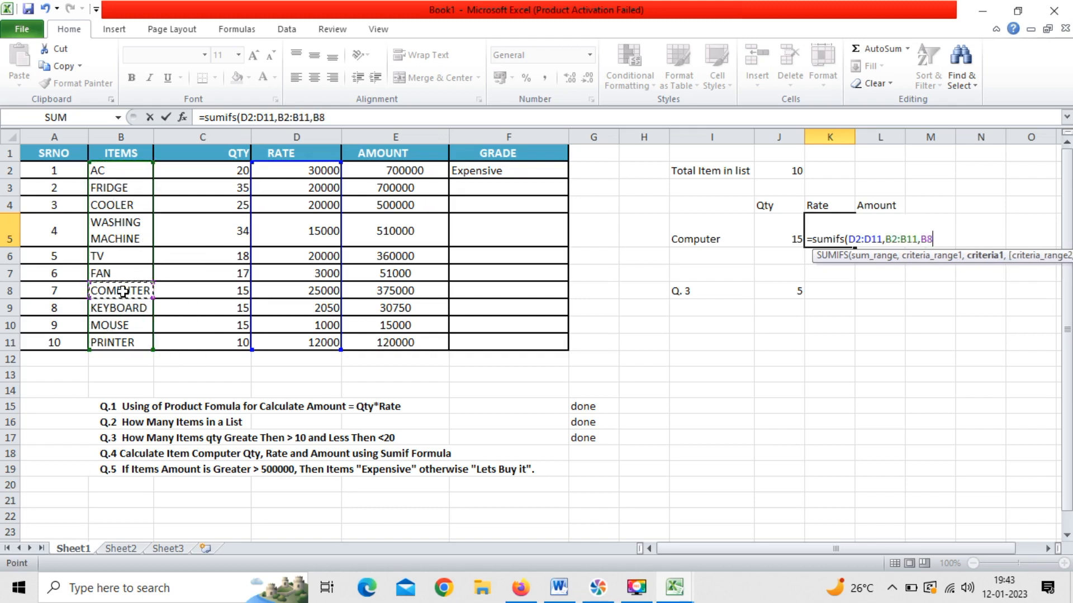
pyautogui.write(')')
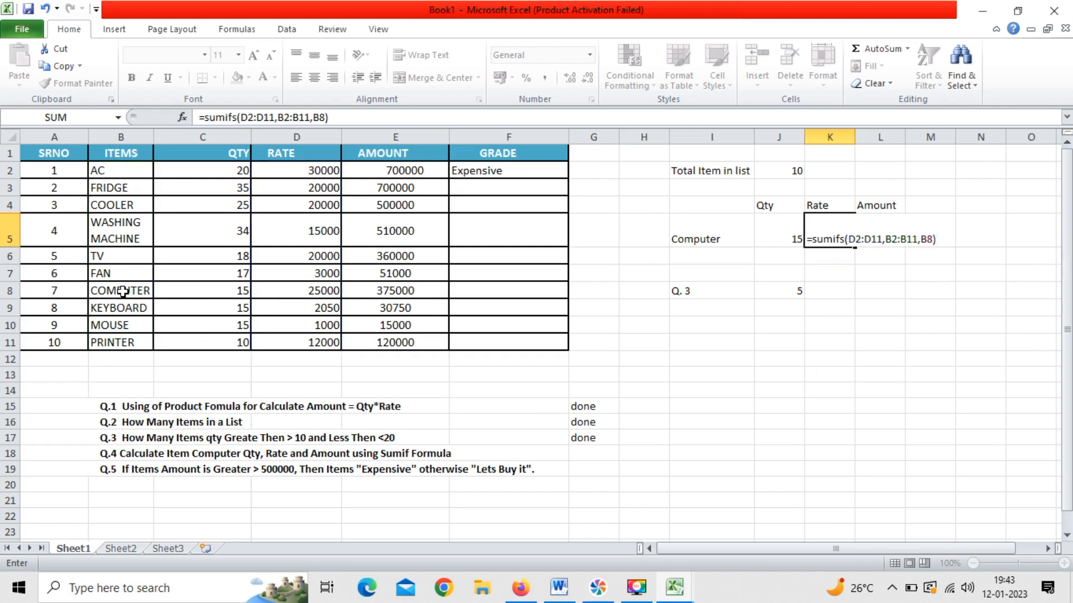
pyautogui.press('Tab')
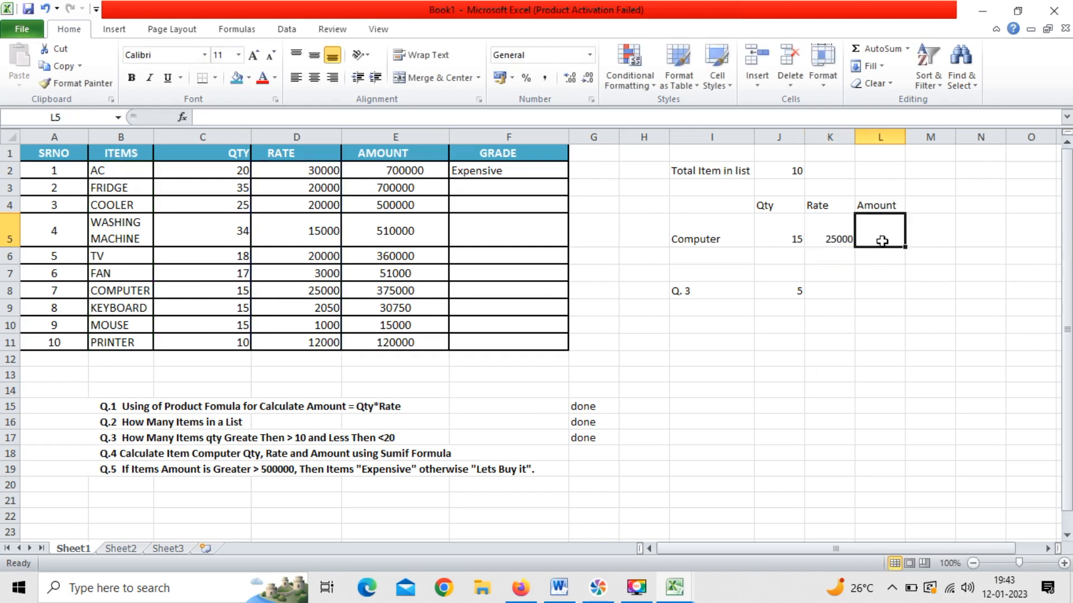
pyautogui.write('=')
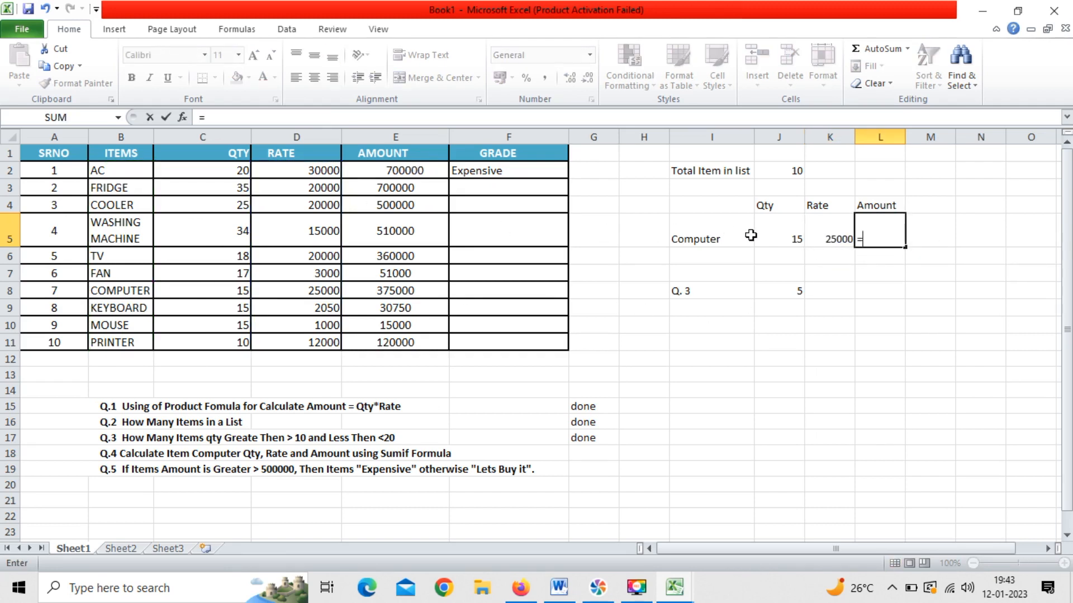
pyautogui.write('sumifs')
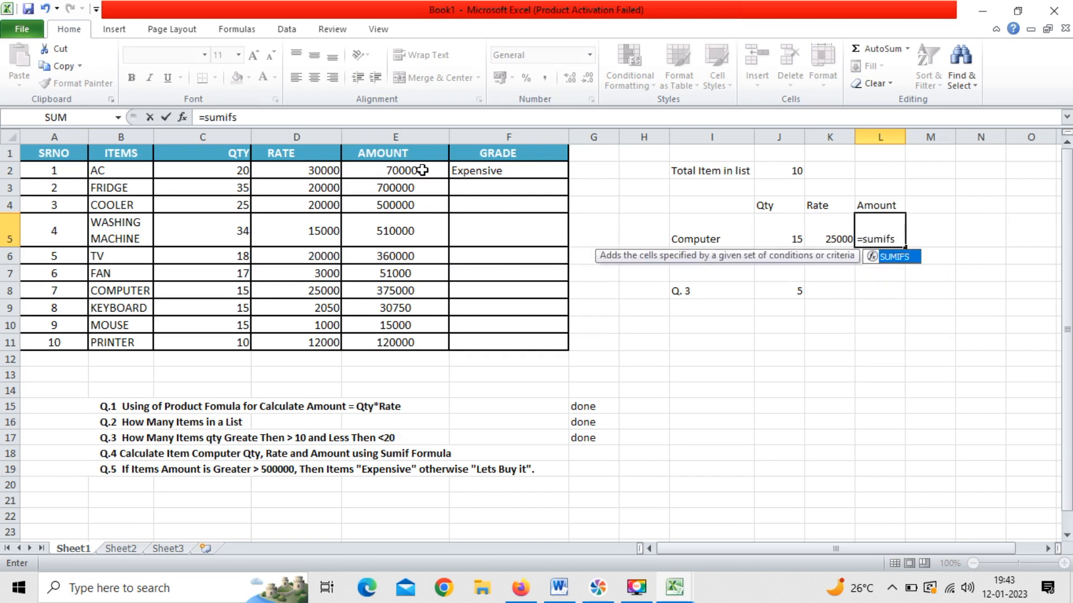
pyautogui.moveTo(425, 170); pyautogui.dragTo(406, 326)
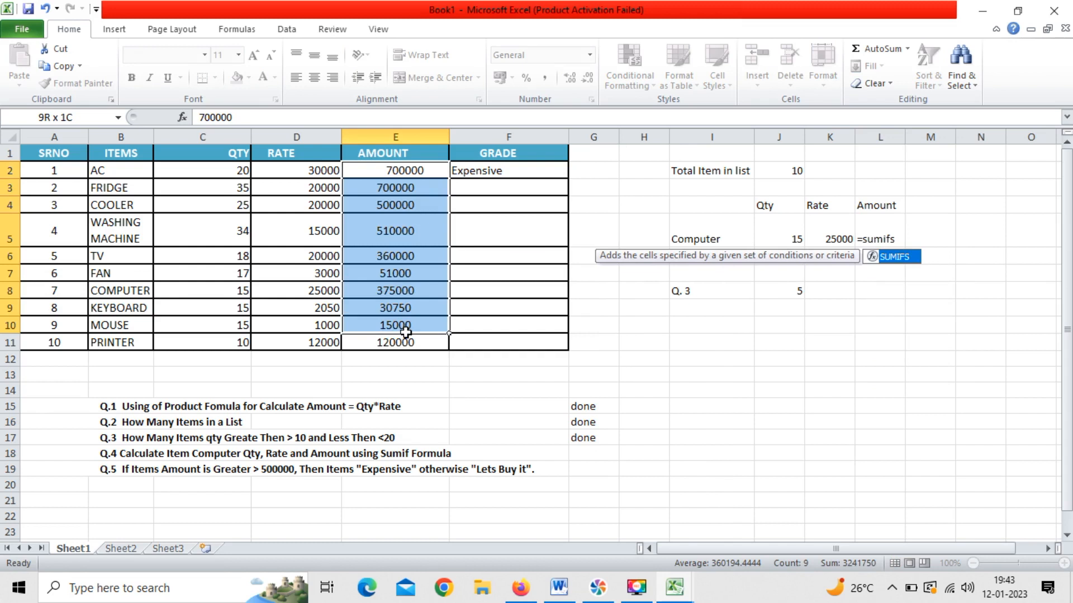
pyautogui.moveTo(404, 334); pyautogui.dragTo(407, 350)
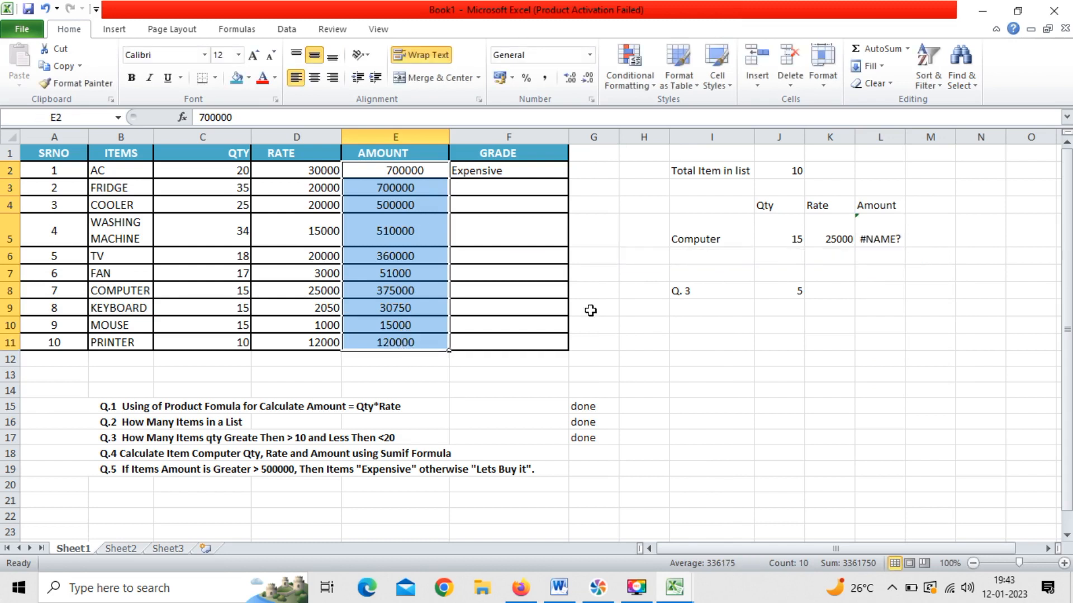
pyautogui.hotkey('ctrl', 'z')
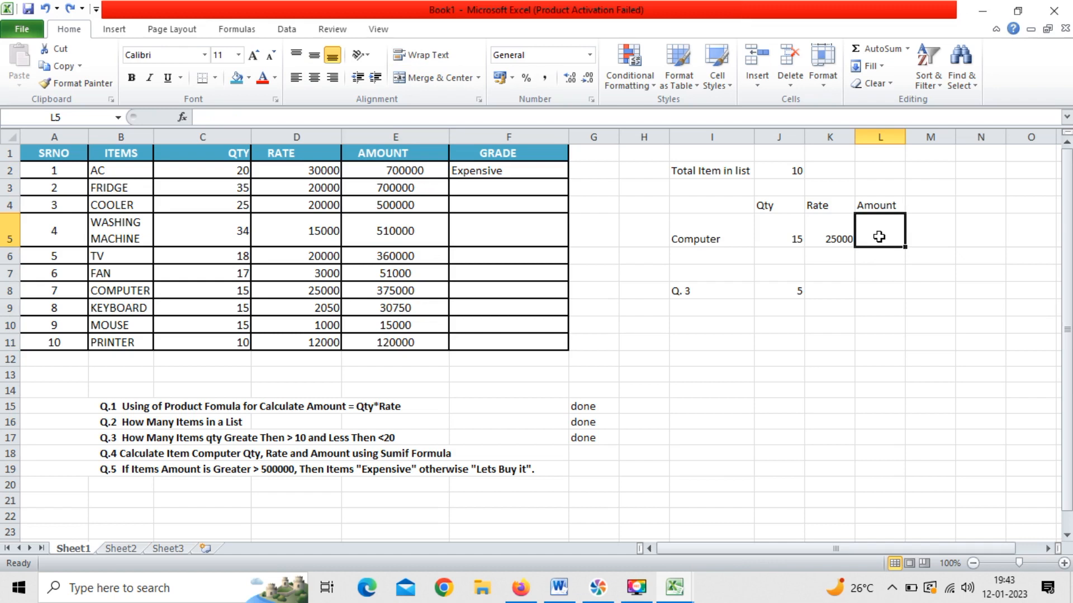
# Calculate the computer's amount in L5 using =SUMIFS(E2:E11,B2:B11,B8)
pyautogui.write('=sumifs')
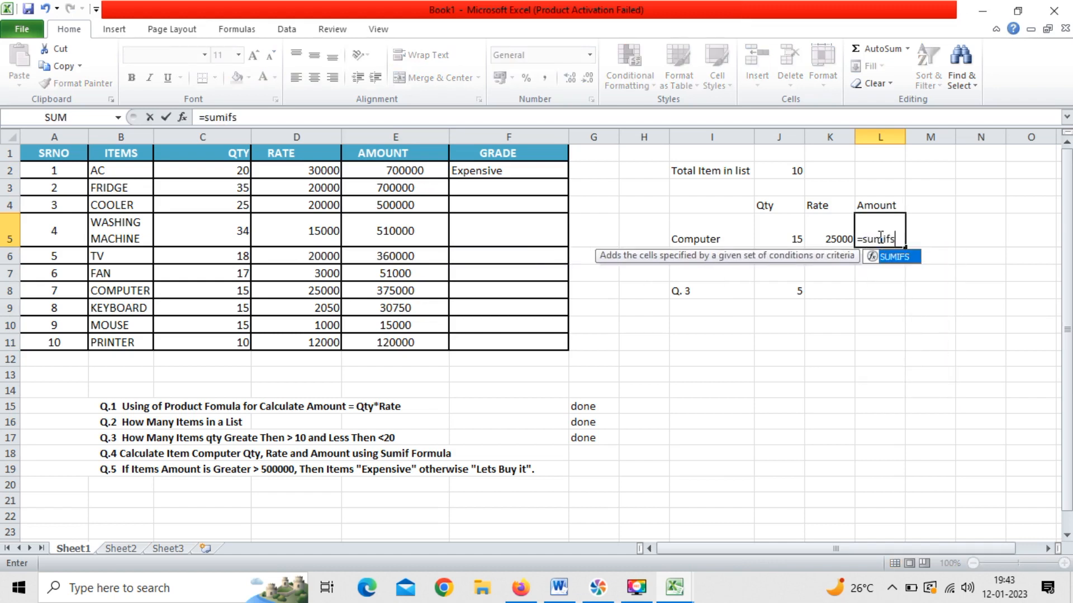
pyautogui.write('(')
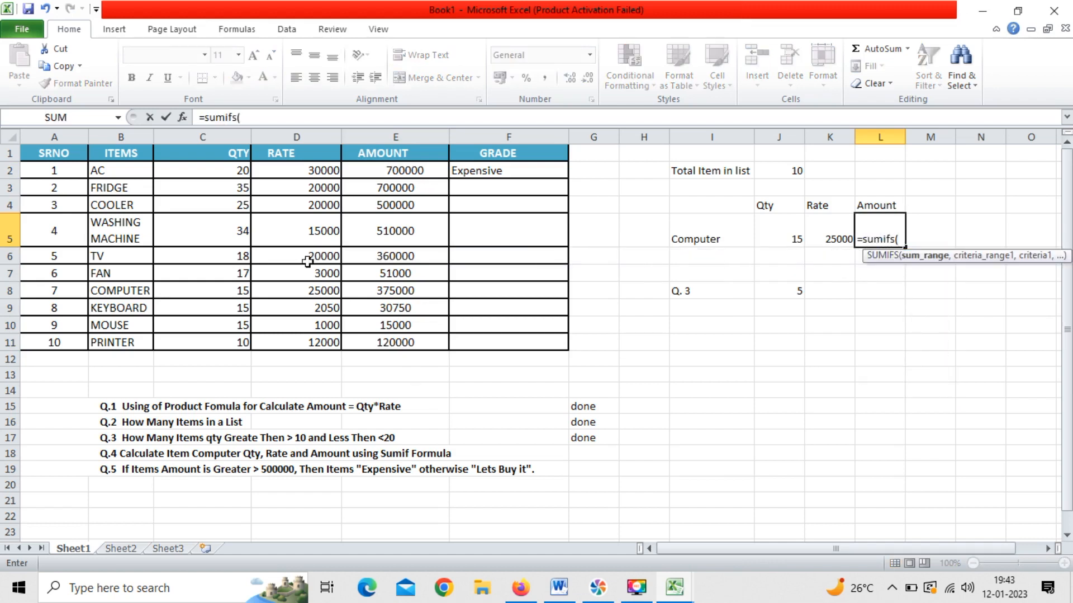
pyautogui.moveTo(408, 168); pyautogui.dragTo(405, 340)
pyautogui.write(',')
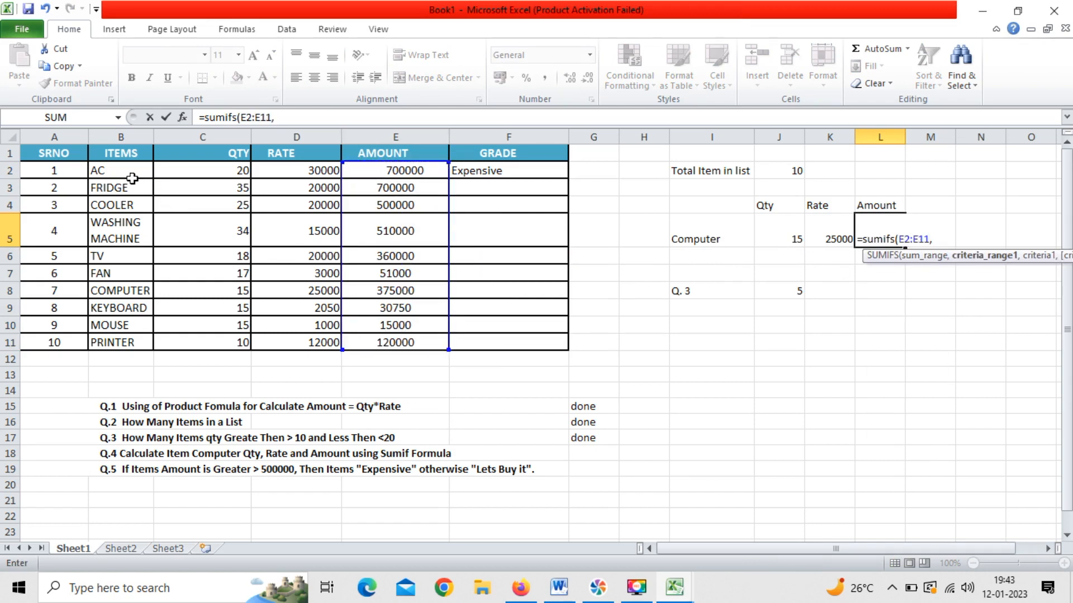
pyautogui.moveTo(131, 171); pyautogui.dragTo(118, 332)
pyautogui.write(',')
pyautogui.click(130, 293)
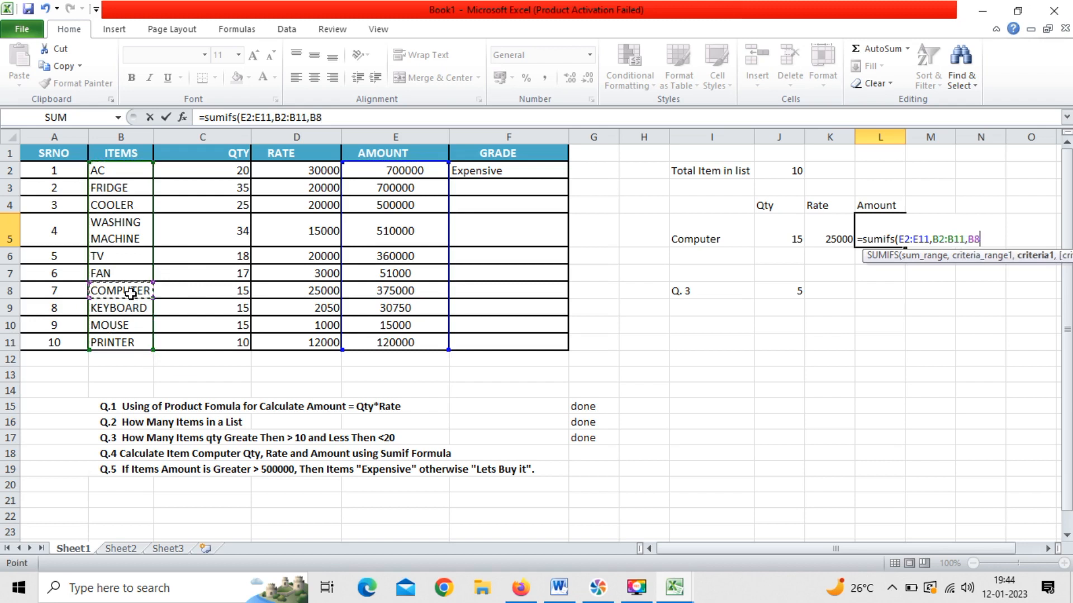
pyautogui.write(')')
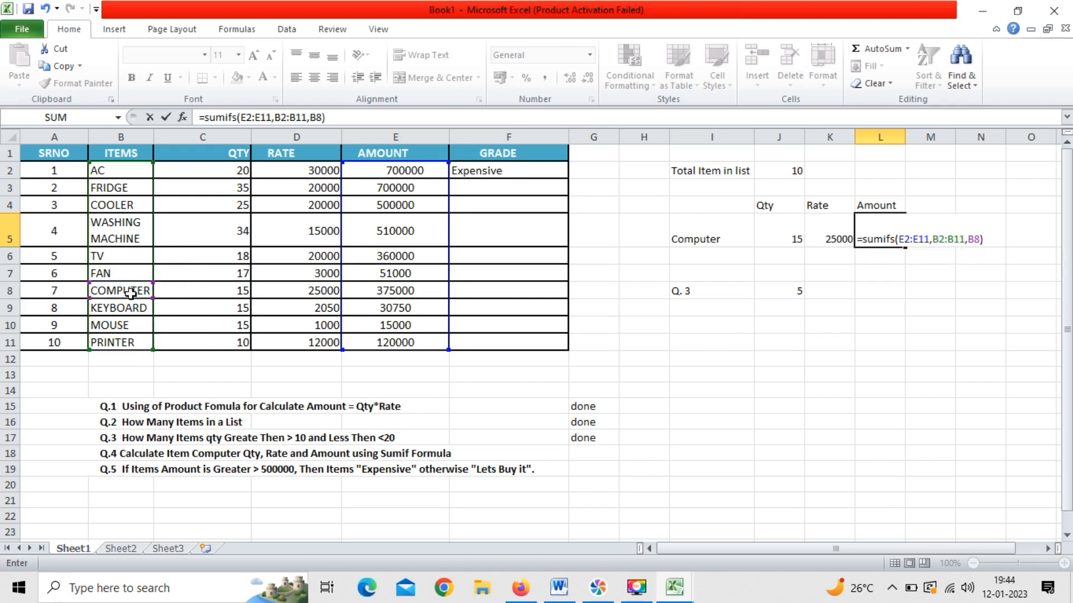
pyautogui.press('Tab')
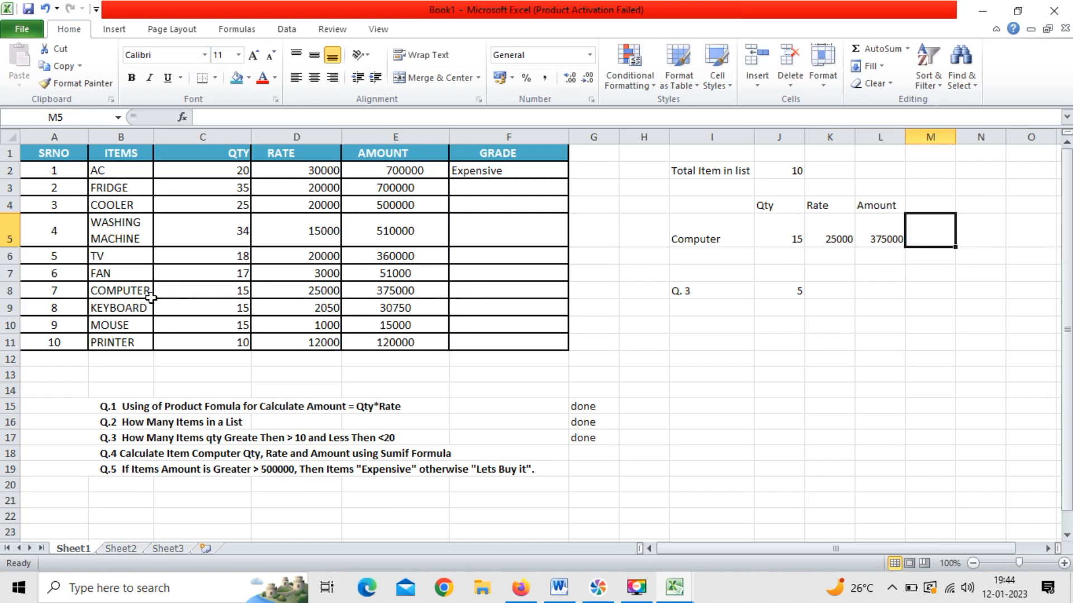
# Mark Q.4 with the text "done" in cell G18
pyautogui.click(588, 453)
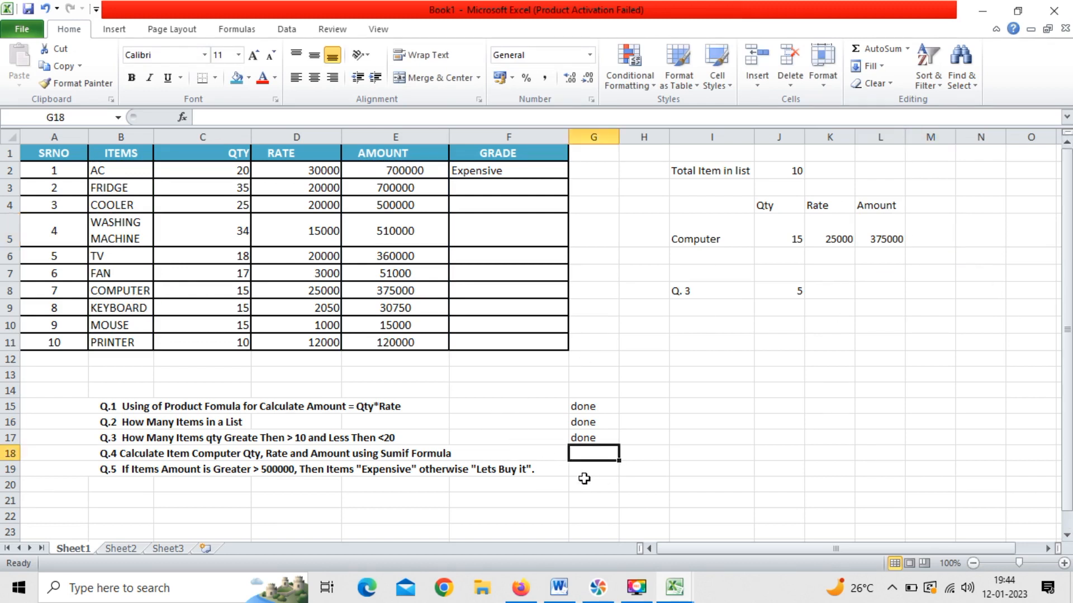
pyautogui.write('done')
pyautogui.press('Tab')
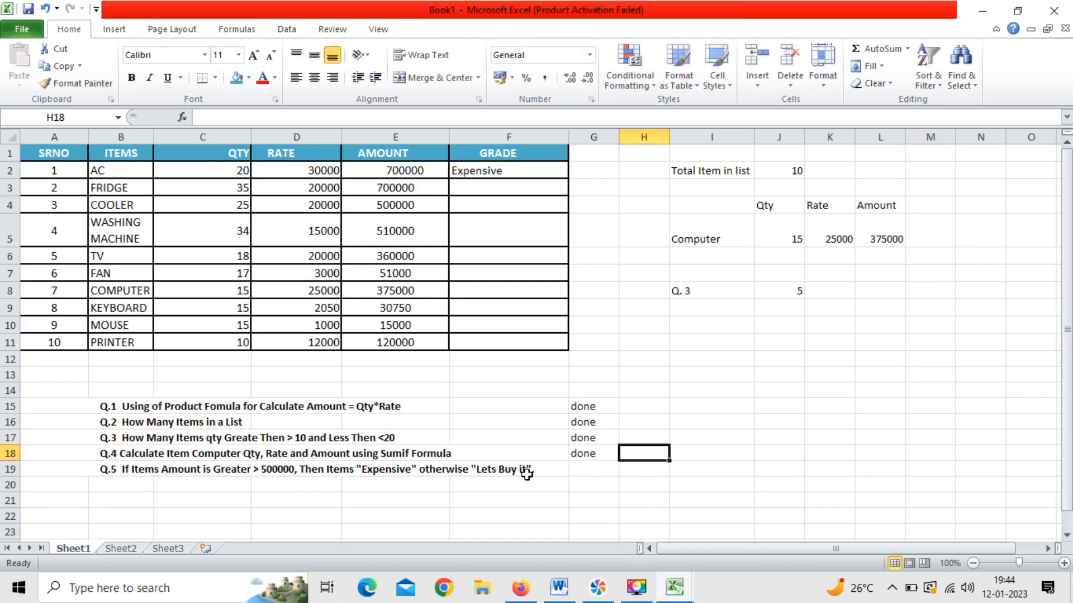
# Grade the items by entering =IF(E3>50000,"Expensive","Lets buy it") in F3 and filling the formula down through F11
pyautogui.click(588, 469)
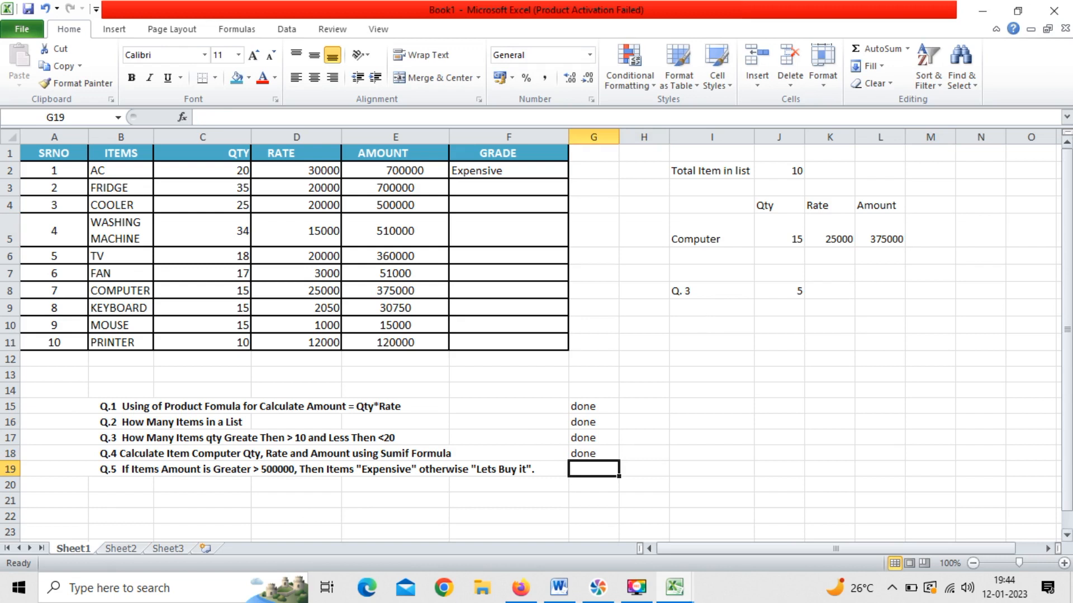
pyautogui.click(473, 186)
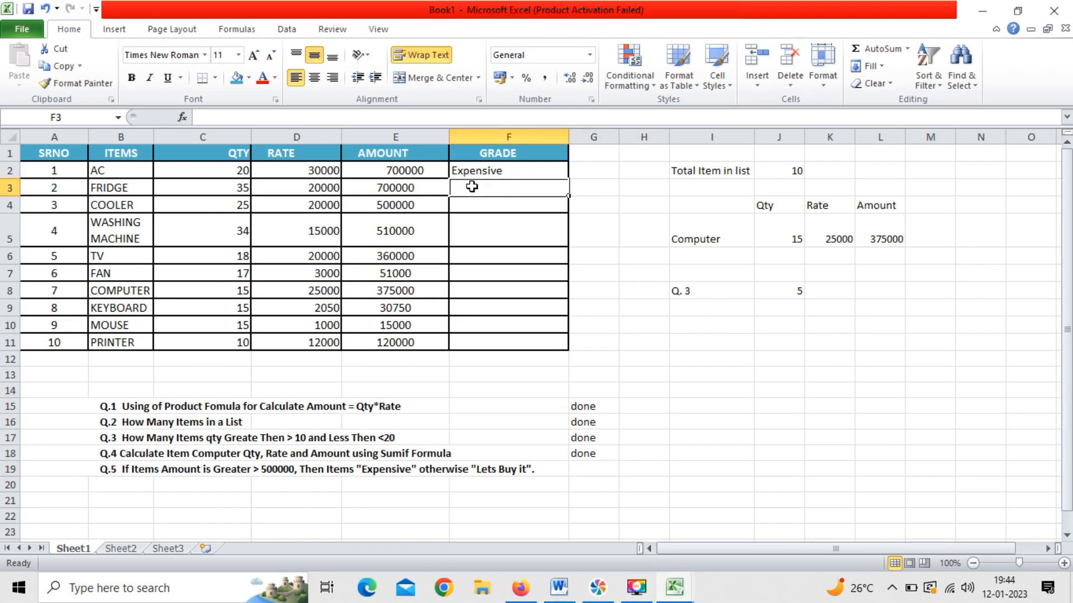
pyautogui.write('=if')
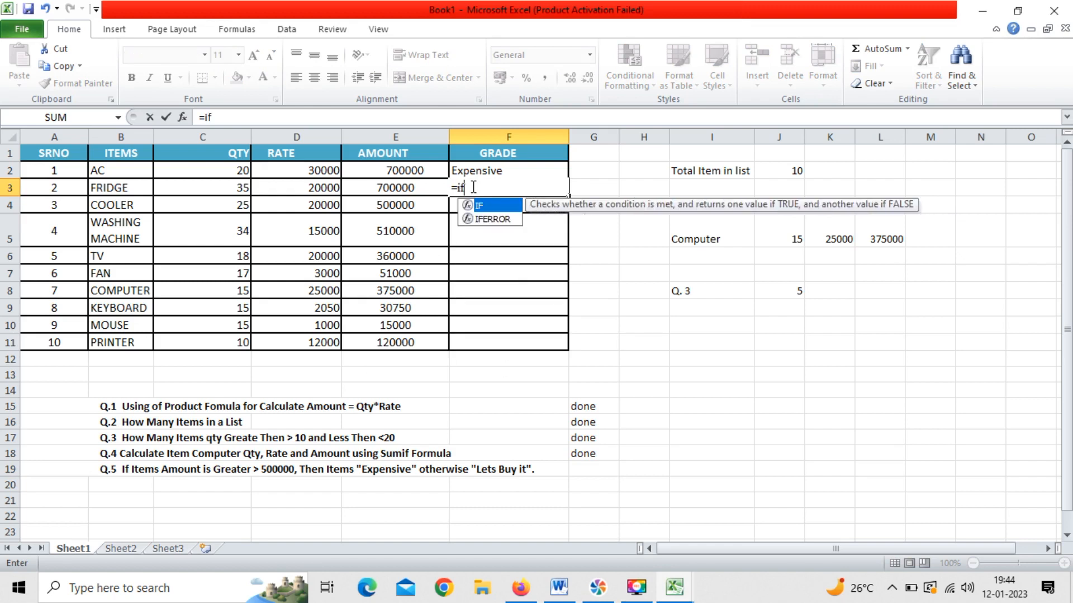
pyautogui.write('(')
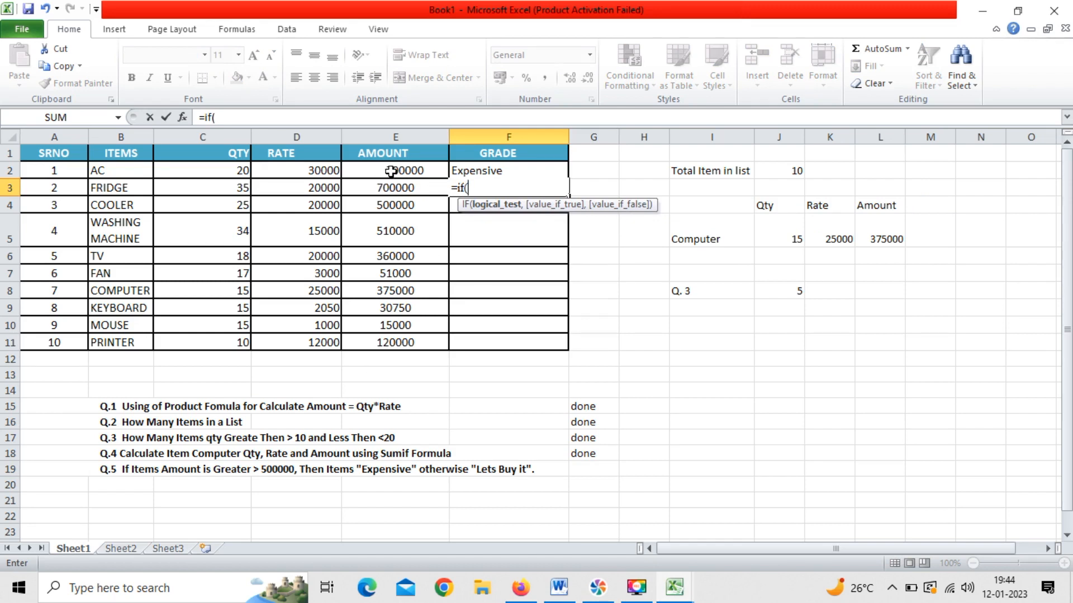
pyautogui.click(395, 189)
pyautogui.write(',')
pyautogui.press('BackSpace')
pyautogui.write('>')
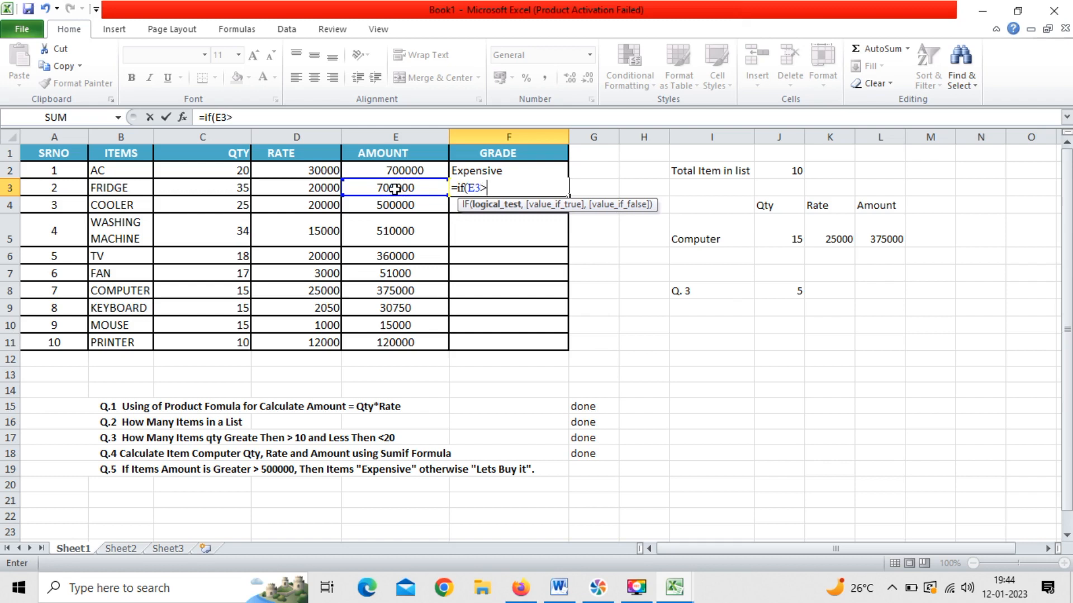
pyautogui.write('50000,')
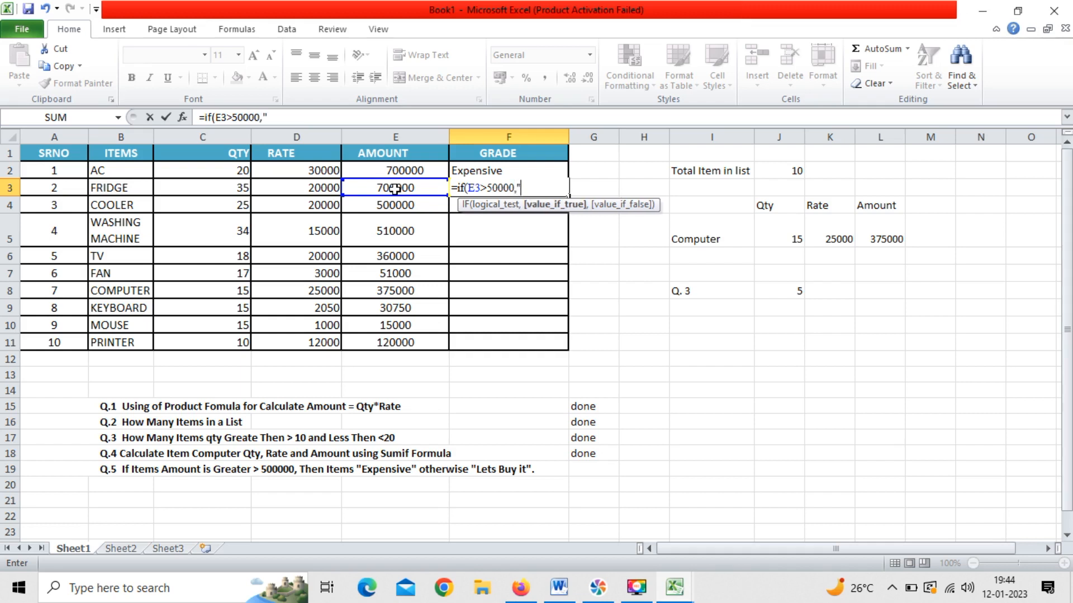
pyautogui.write('"Expensi')
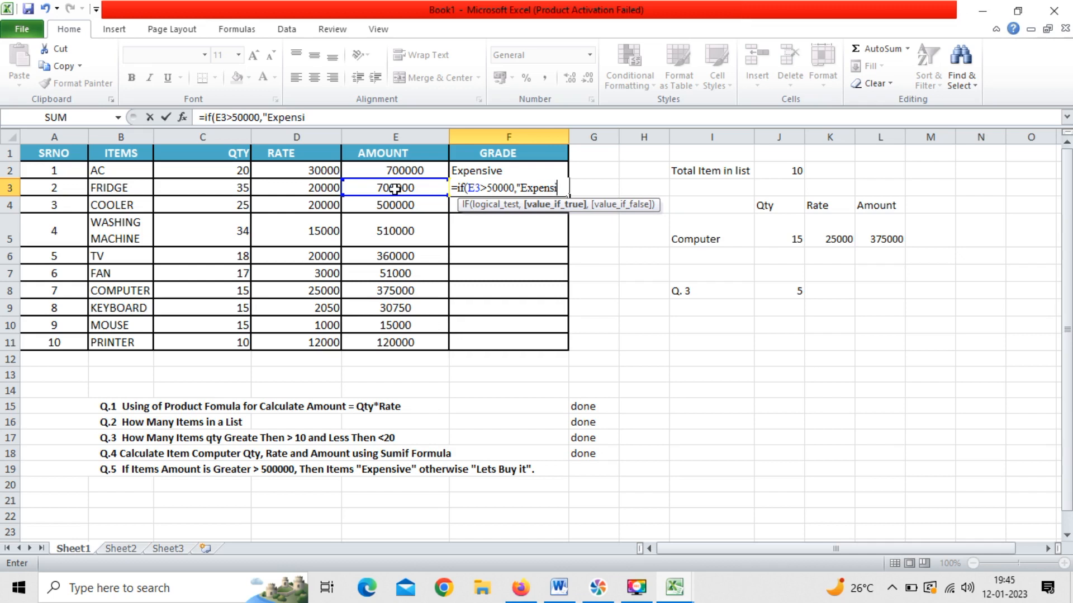
pyautogui.write('ve",')
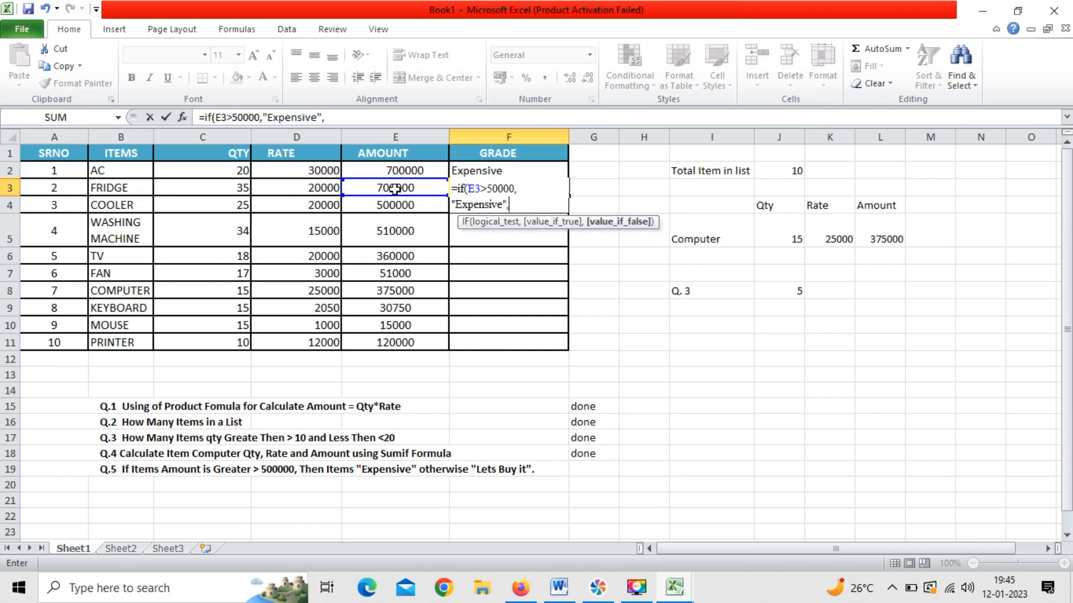
pyautogui.write('"lets buy it')
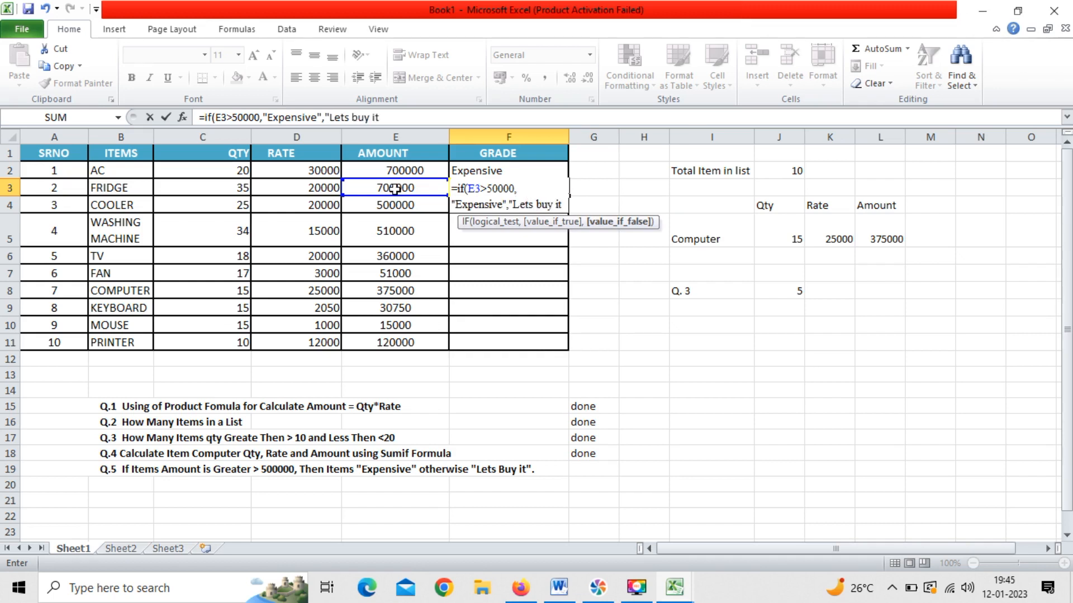
pyautogui.write('")')
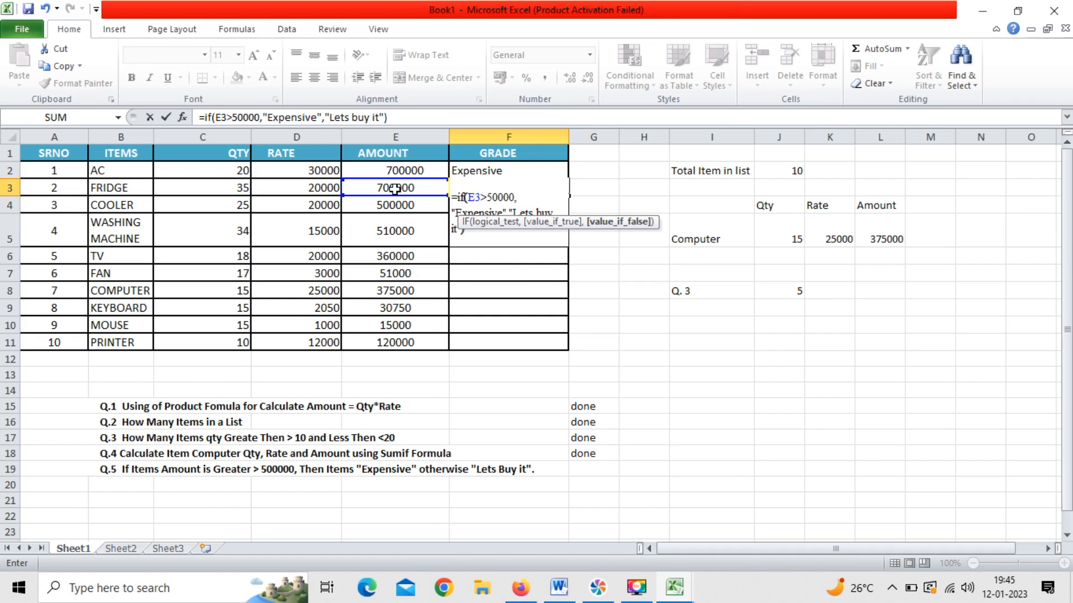
pyautogui.press('Tab')
pyautogui.click(538, 193)
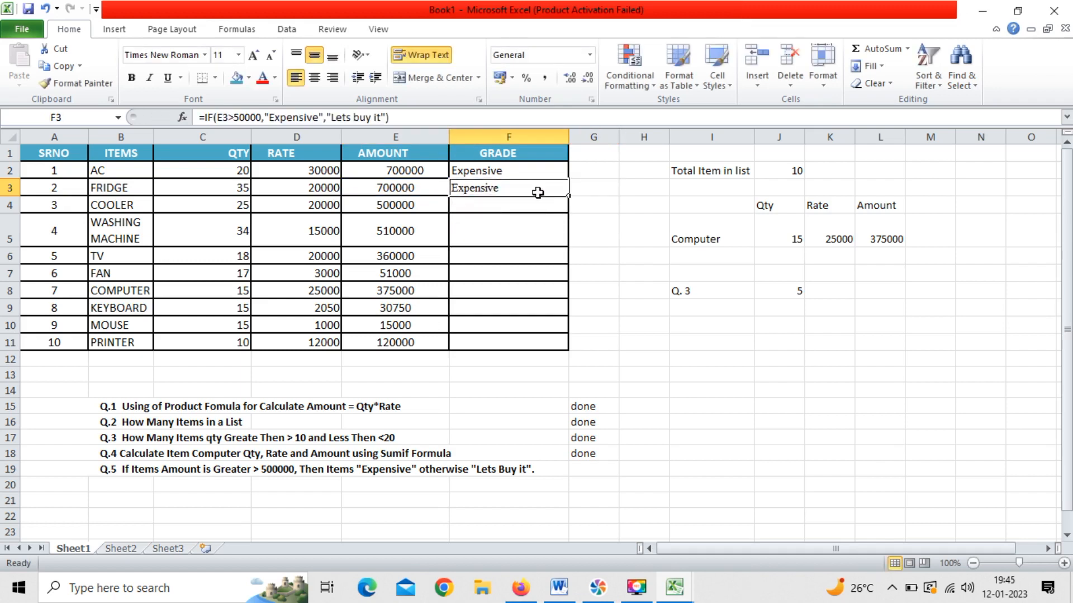
pyautogui.moveTo(568, 196); pyautogui.dragTo(555, 347)
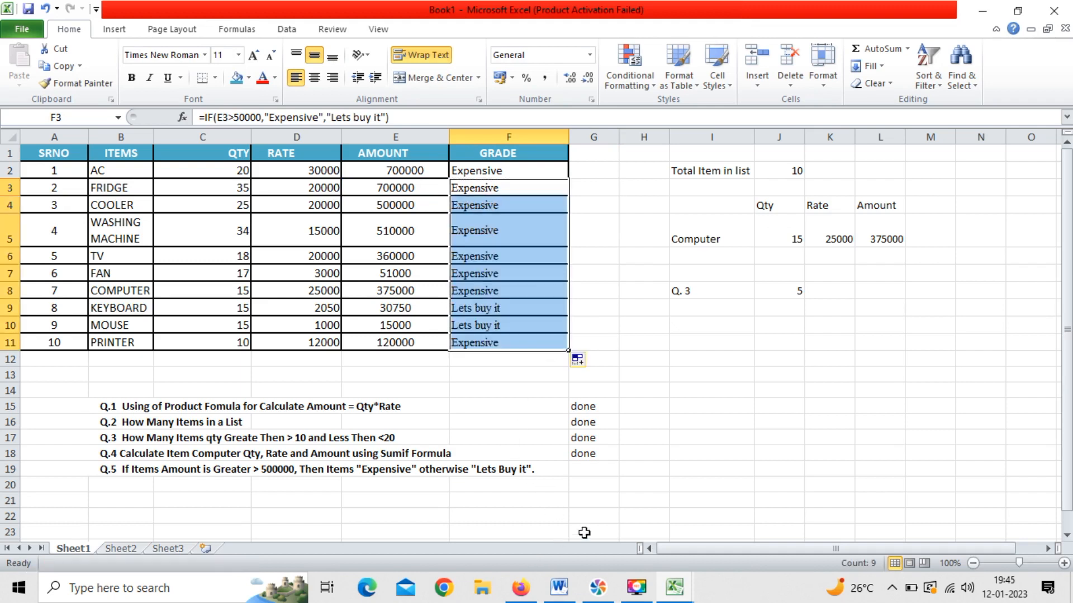
# Mark Q.5 with the text "done" in cell G19
pyautogui.click(607, 468)
pyautogui.write('done')
pyautogui.click(627, 468)
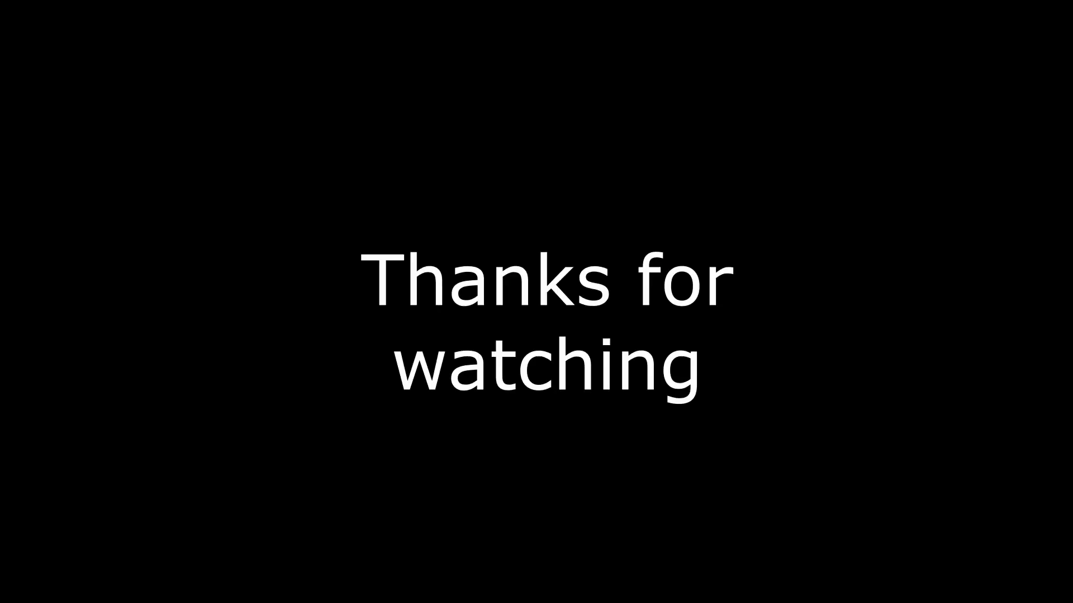